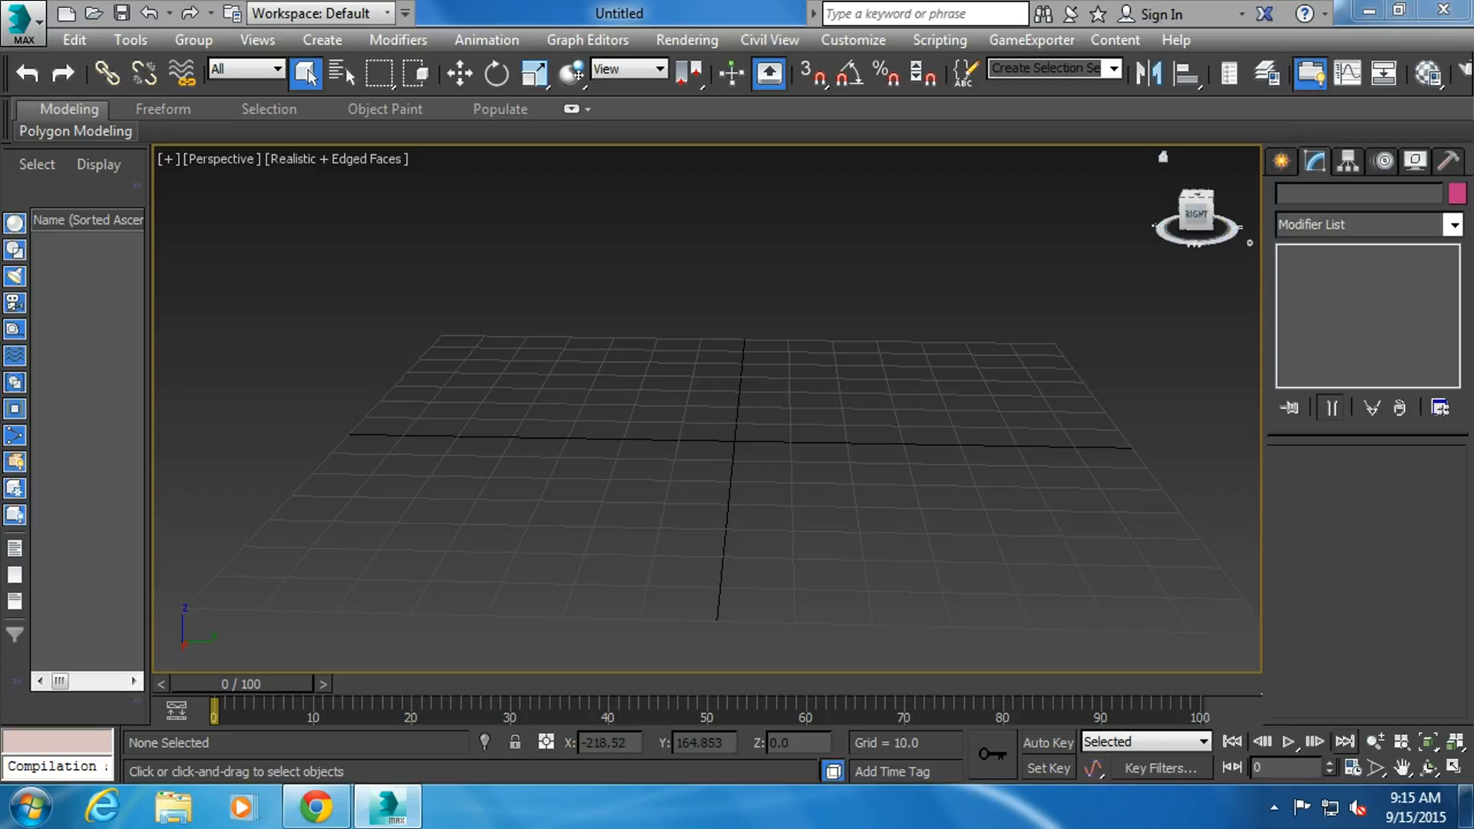
- Draw a 12-sided NGon spline from the grid's centre with a radius of about 44.3
{"action": "left_click", "coordinate": [1282, 161]}
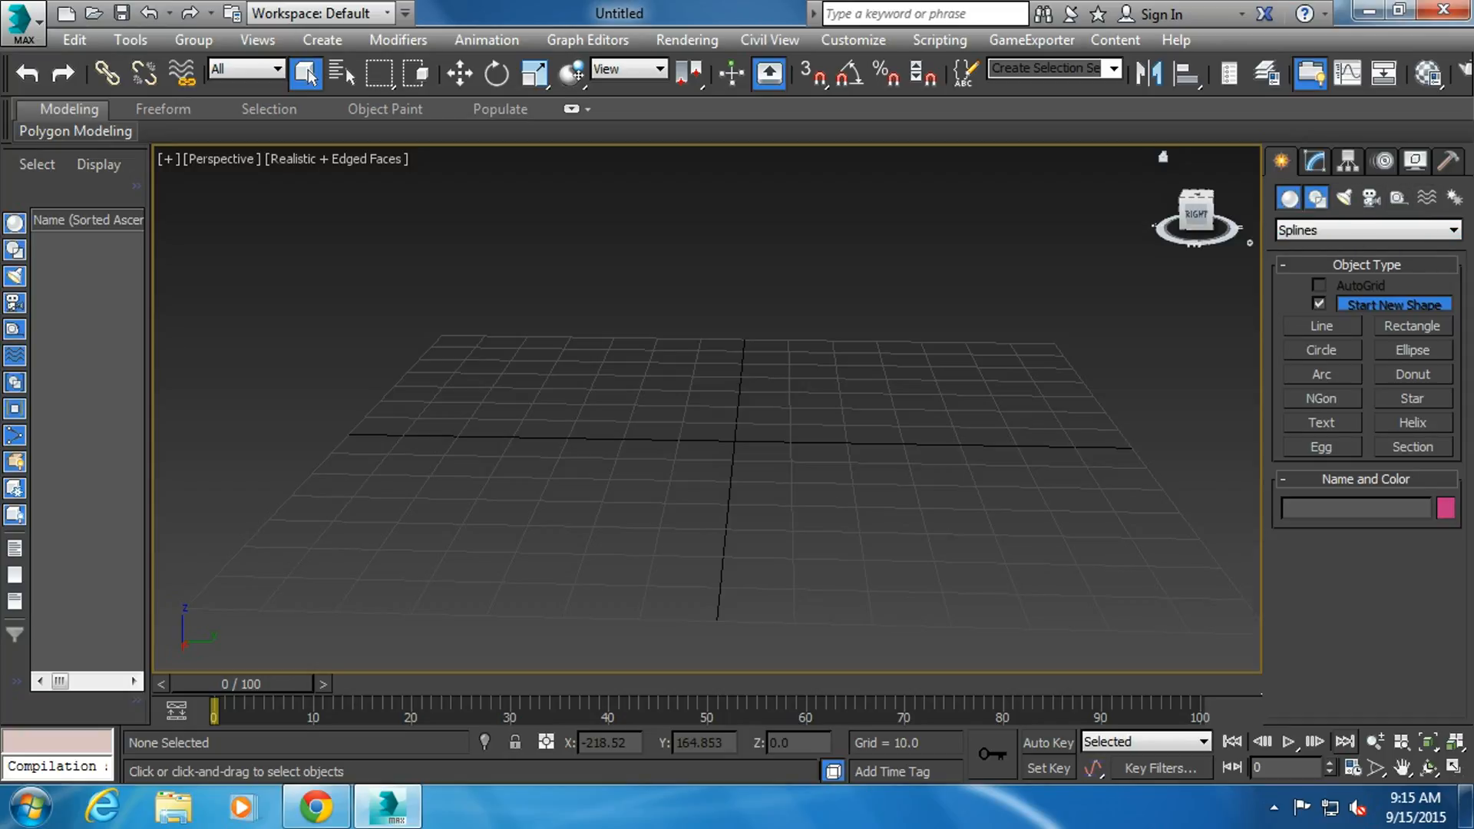
{"action": "left_click", "coordinate": [1289, 198]}
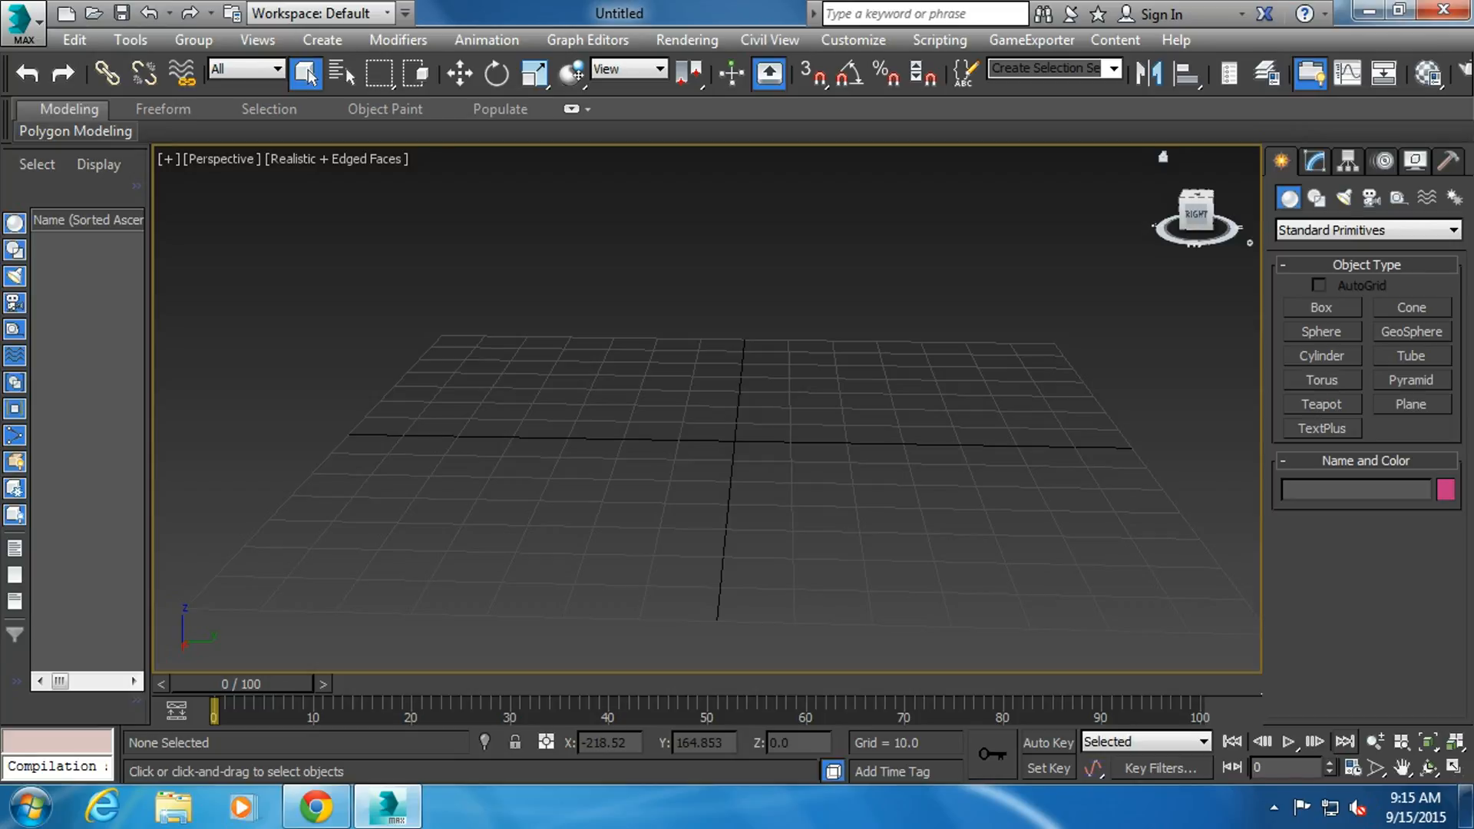
{"action": "left_click", "coordinate": [1316, 198]}
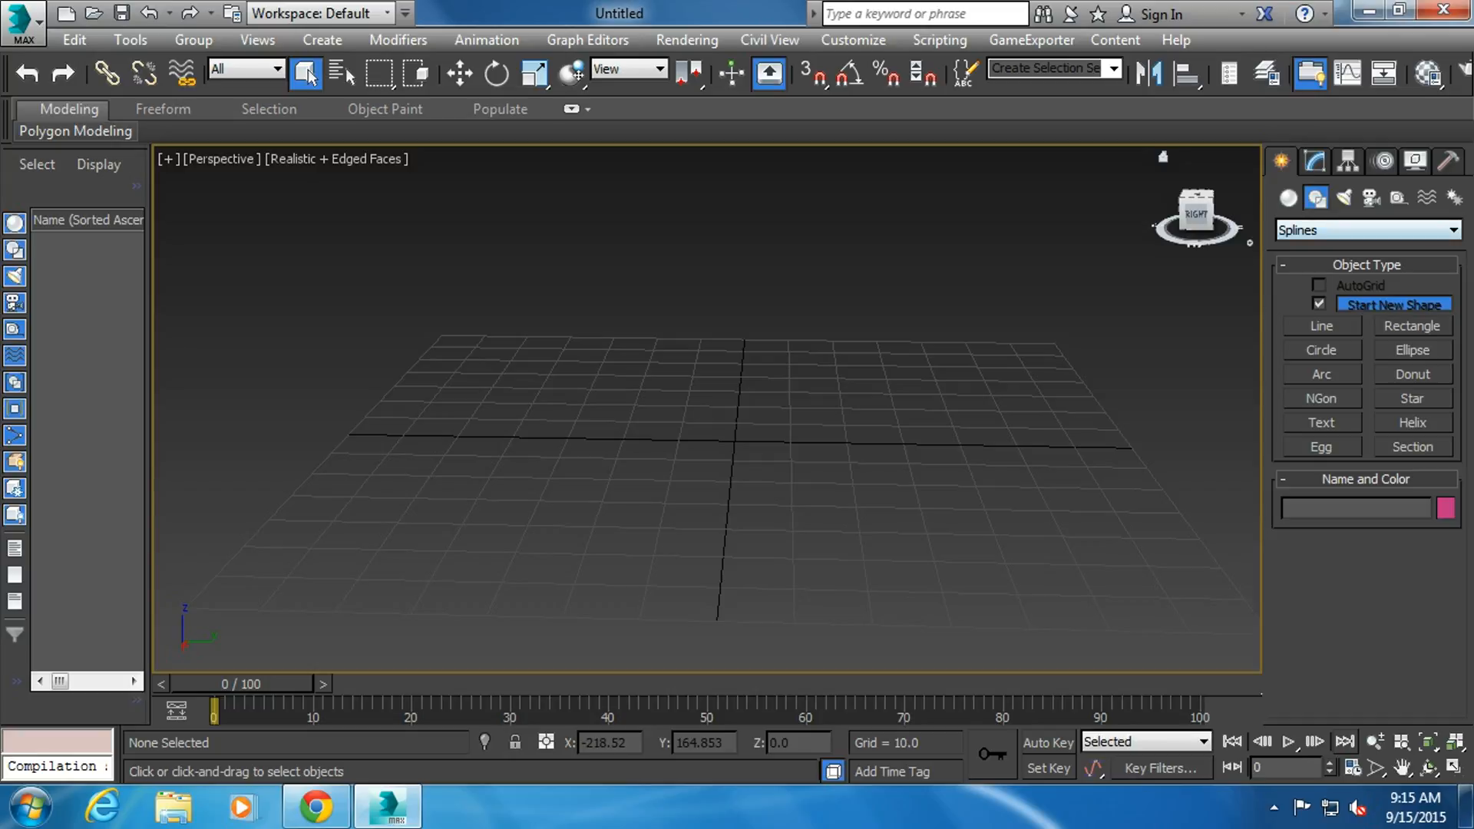
{"action": "left_click", "coordinate": [1322, 399]}
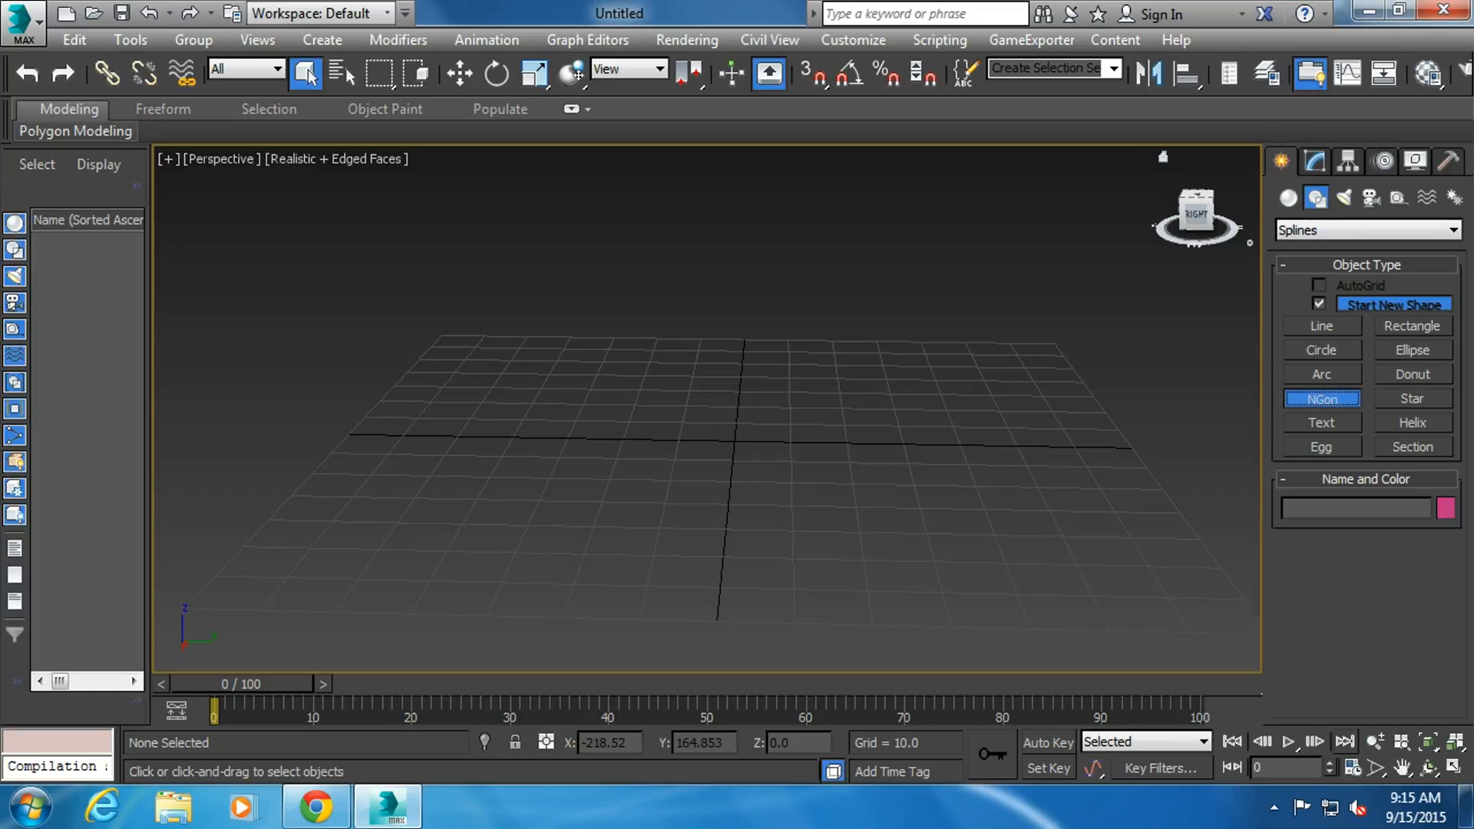
{"action": "left_click_drag", "start_coordinate": [737, 442], "coordinate": [987, 447]}
{"action": "scroll", "coordinate": [1369, 482], "scroll_direction": "down", "scroll_amount": 3}
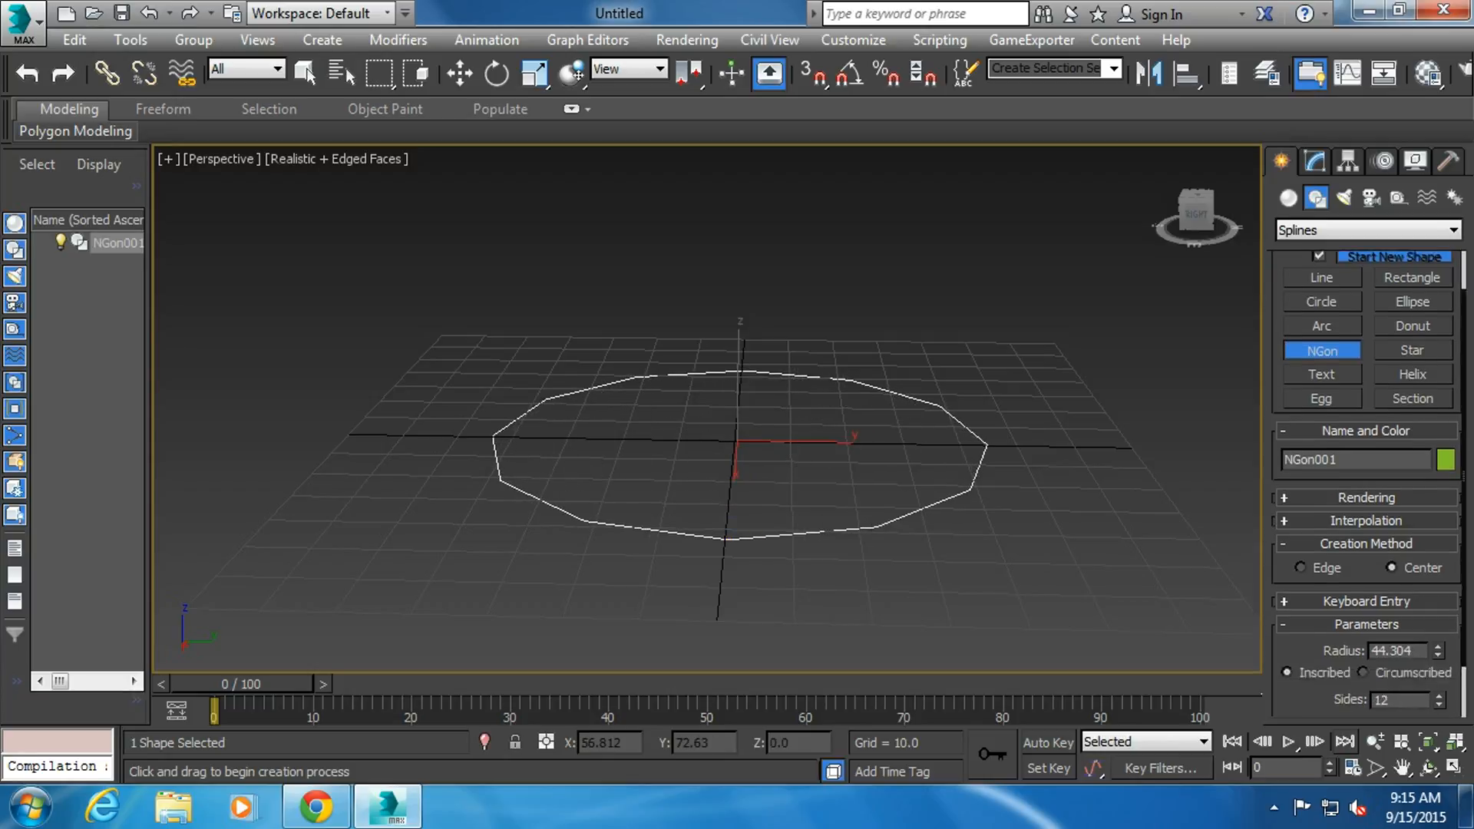
- Try a corner radius of 0.95 and the Circular option on the NGon
{"action": "left_click_drag", "start_coordinate": [1438, 631], "coordinate": [1439, 634]}
{"action": "scroll", "coordinate": [944, 538], "scroll_direction": "up", "scroll_amount": 5}
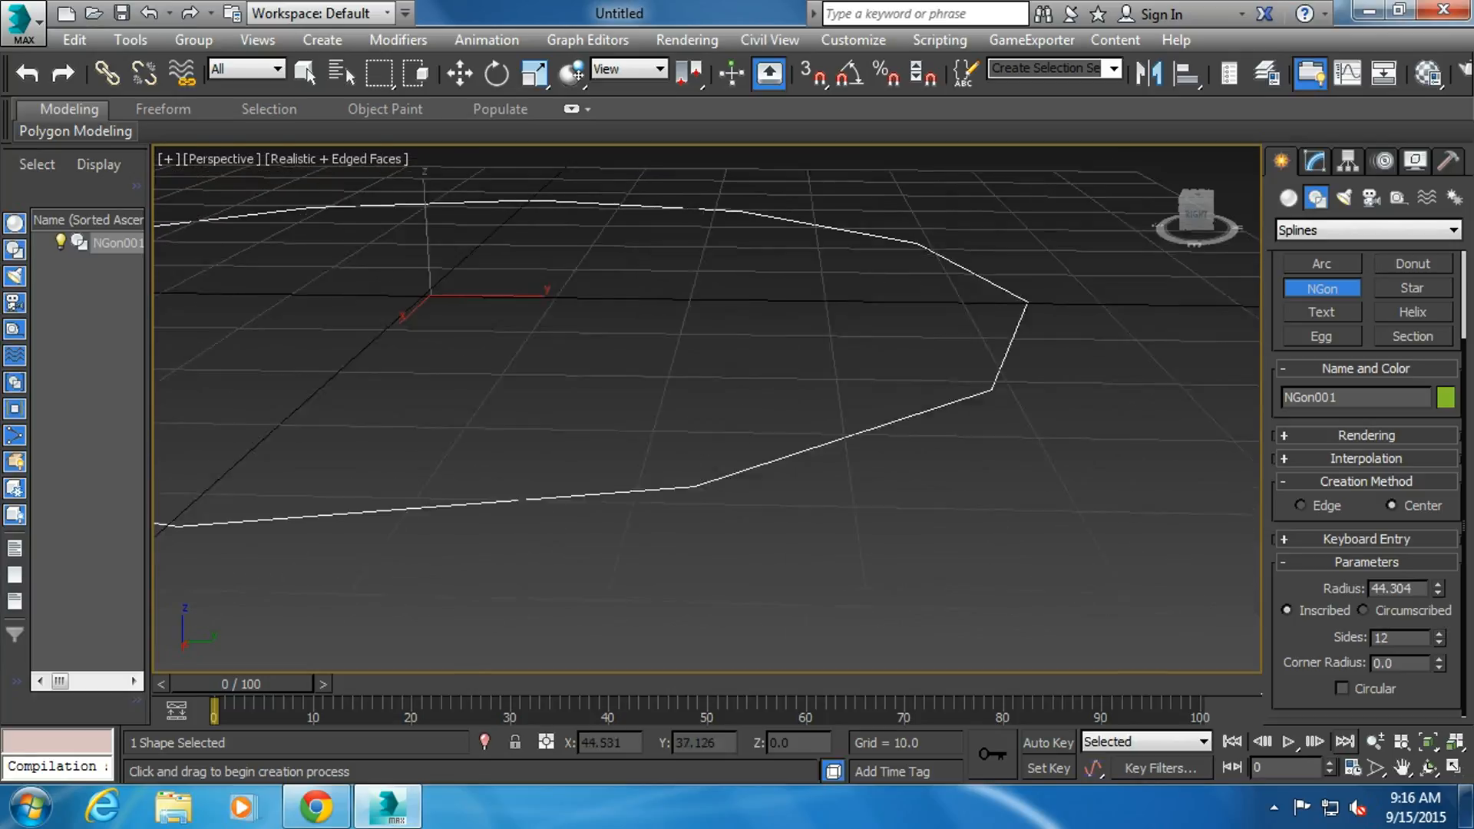
{"action": "middle_click_drag", "start_coordinate": [1054, 537], "coordinate": [1160, 537]}
{"action": "left_click_drag", "start_coordinate": [1438, 663], "coordinate": [1438, 662]}
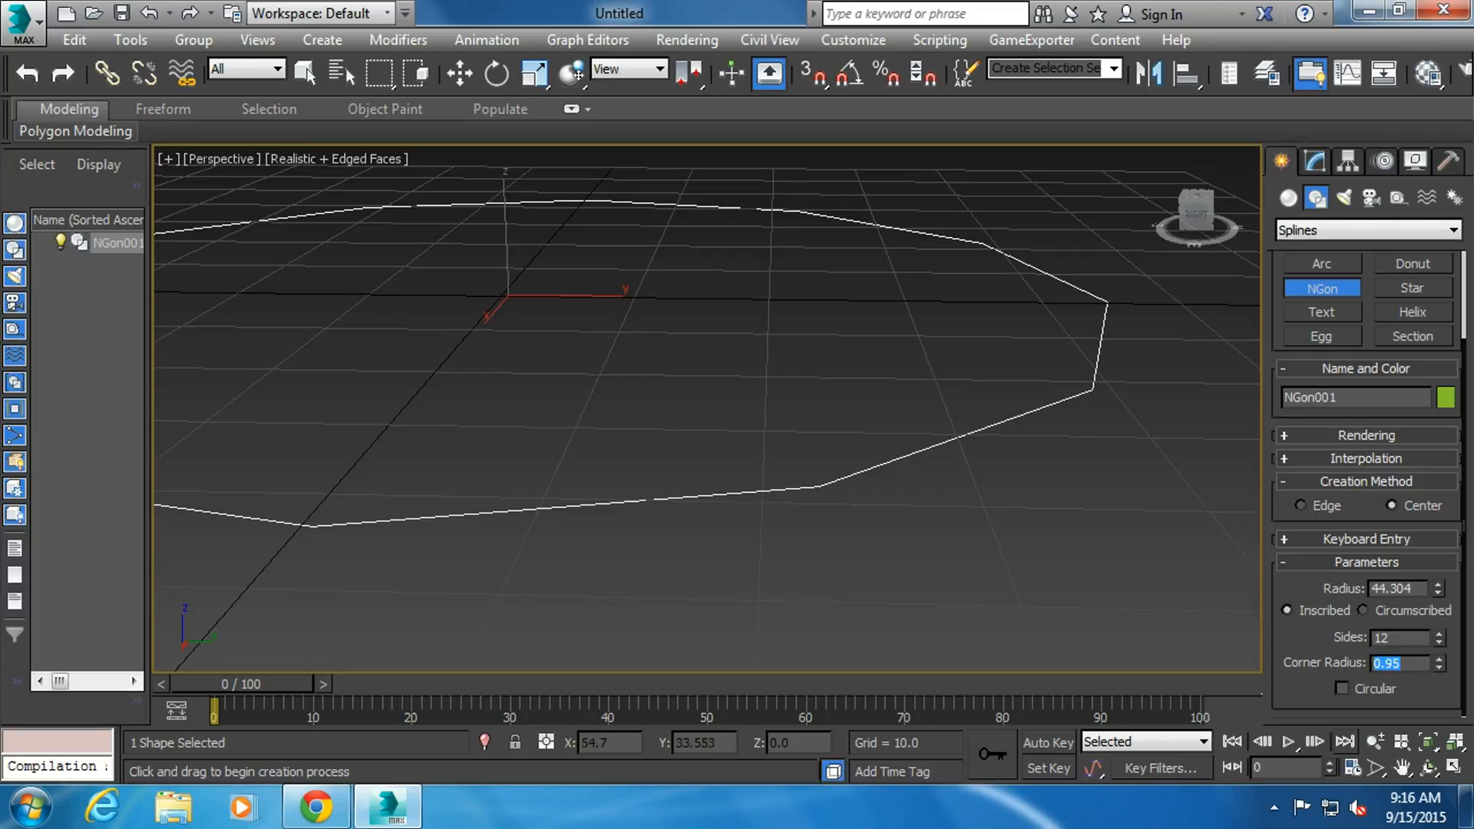
{"action": "left_click", "coordinate": [1439, 667]}
{"action": "left_click", "coordinate": [1342, 688]}
{"action": "left_click", "coordinate": [1342, 688]}
{"action": "left_click", "coordinate": [1366, 539]}
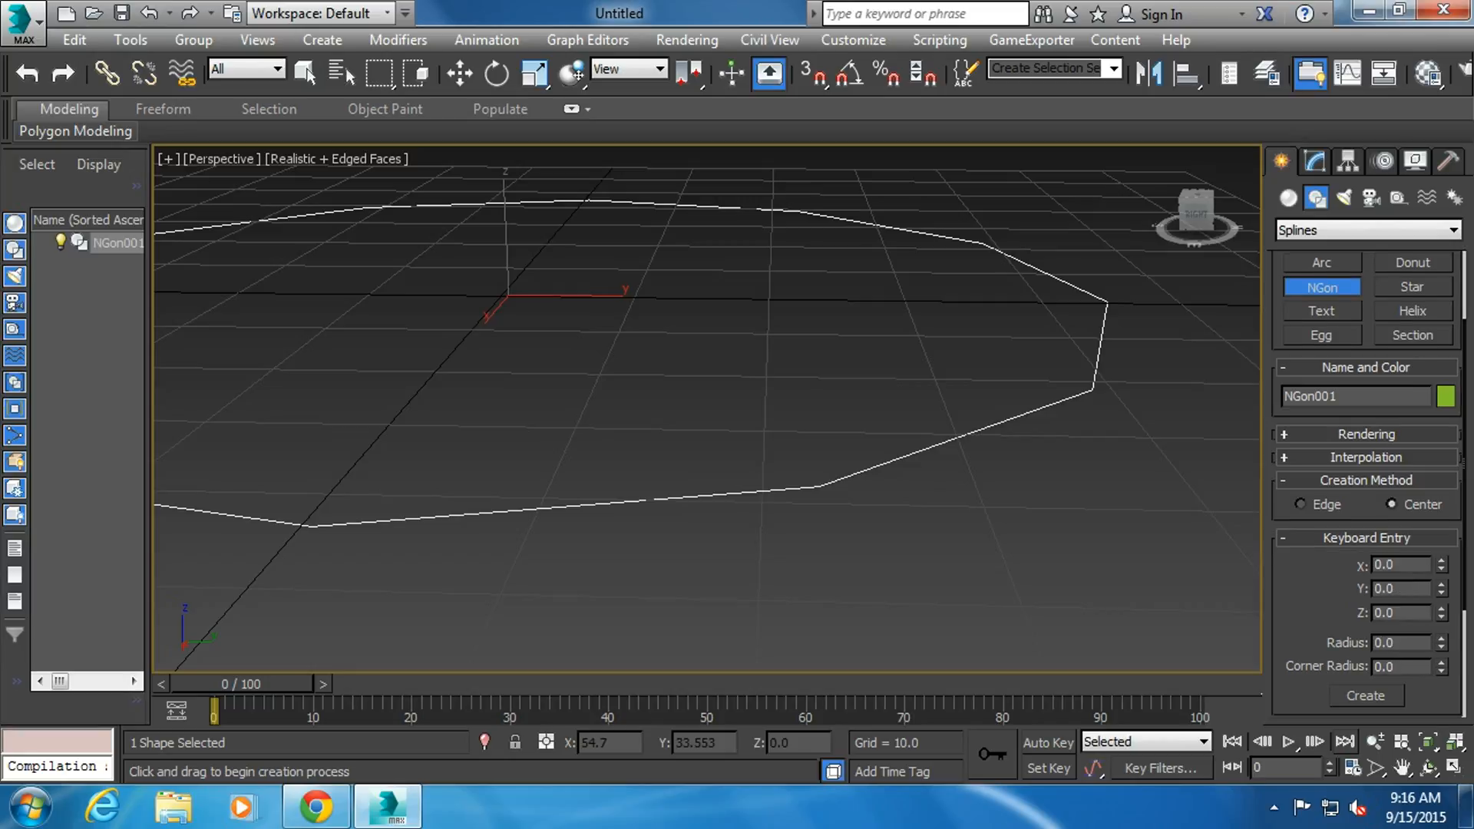
{"action": "left_click", "coordinate": [1365, 538]}
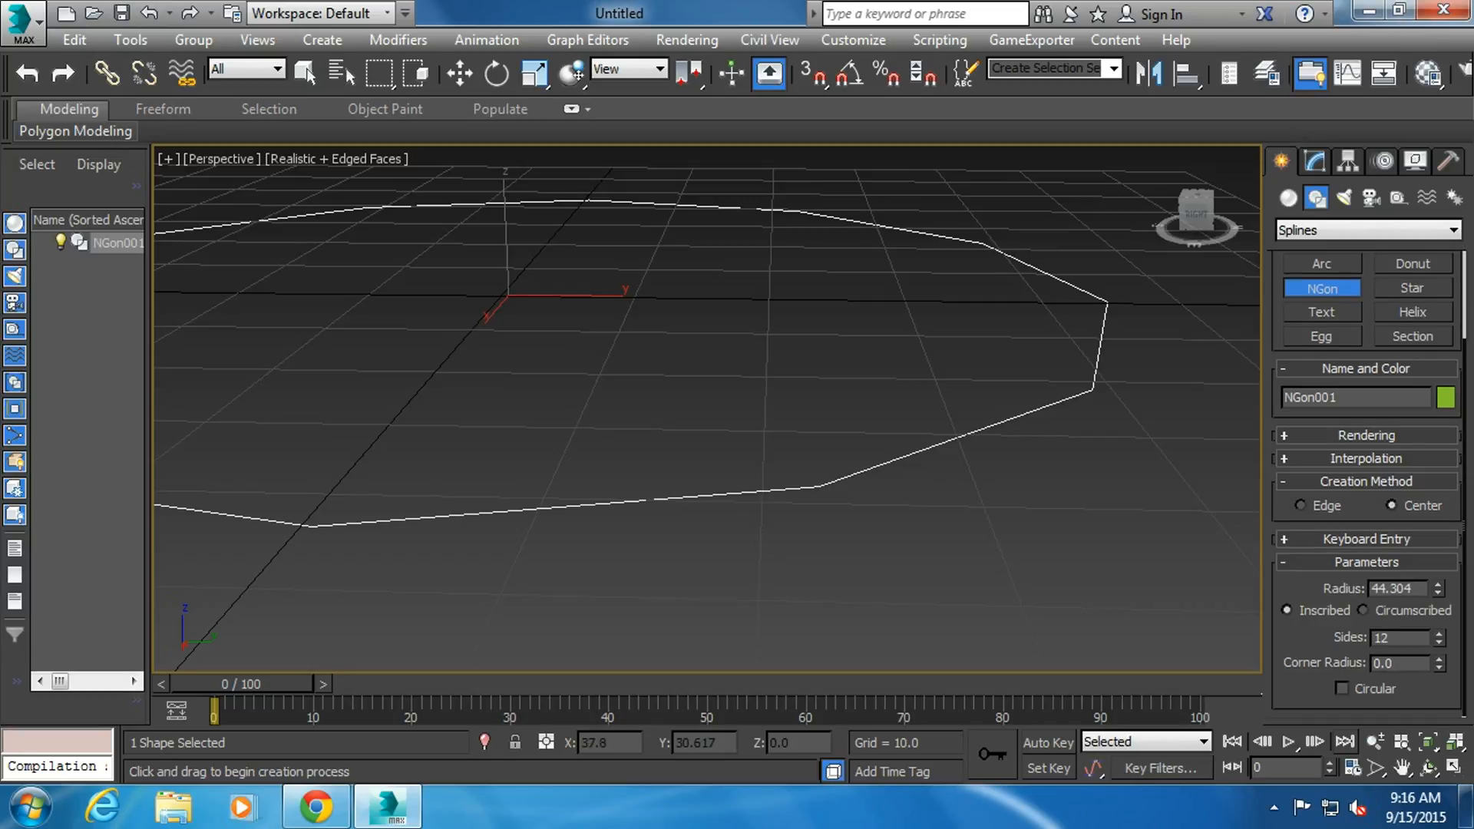
- Rename the NGon as bucket and convert it to an editable spline
{"action": "scroll", "coordinate": [979, 490], "scroll_direction": "down", "scroll_amount": 3}
{"action": "middle_click_drag", "start_coordinate": [983, 491], "coordinate": [1001, 528]}
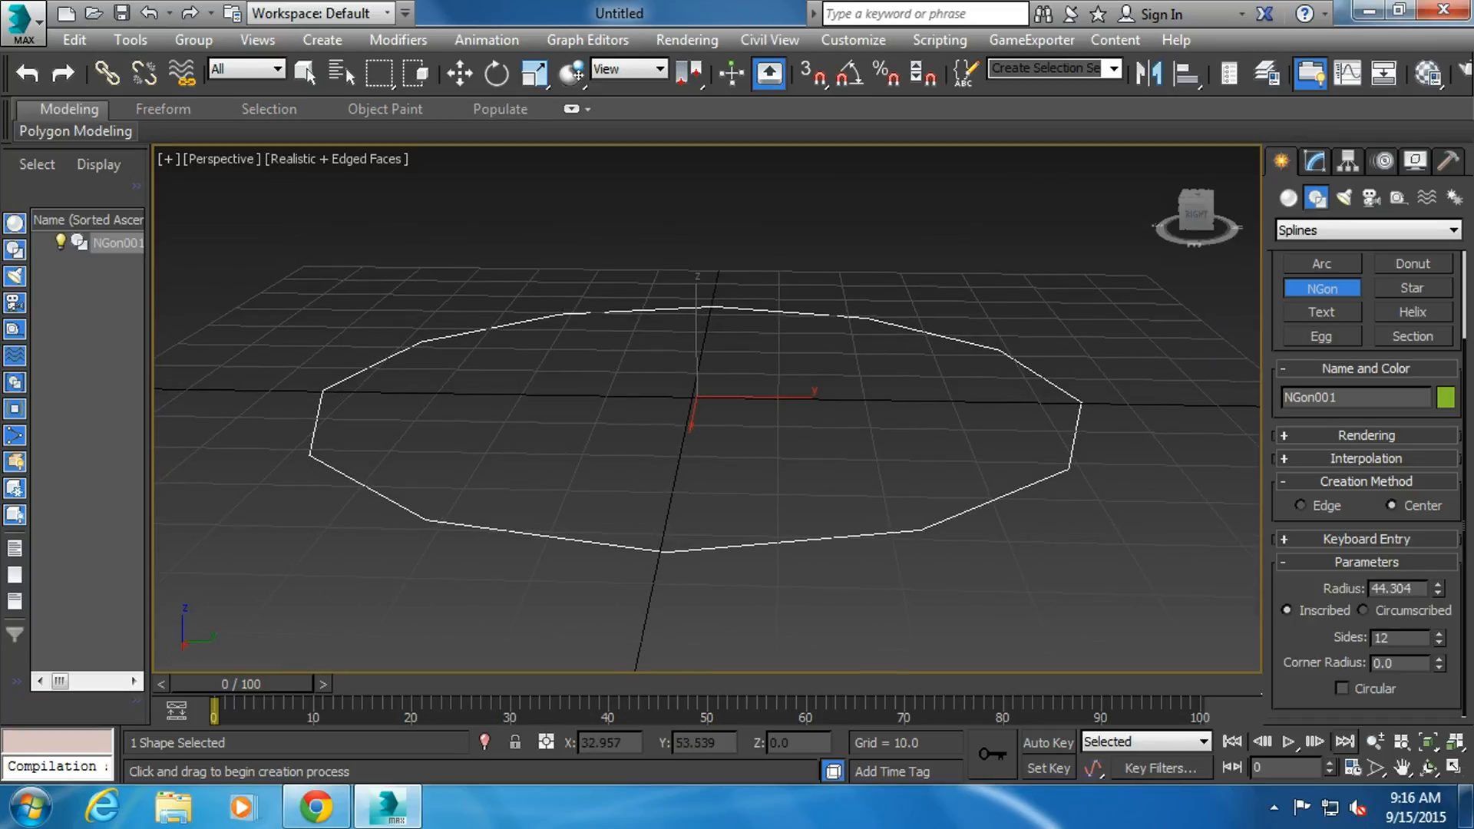
{"action": "left_click", "coordinate": [1315, 162]}
{"action": "left_click", "coordinate": [1315, 161]}
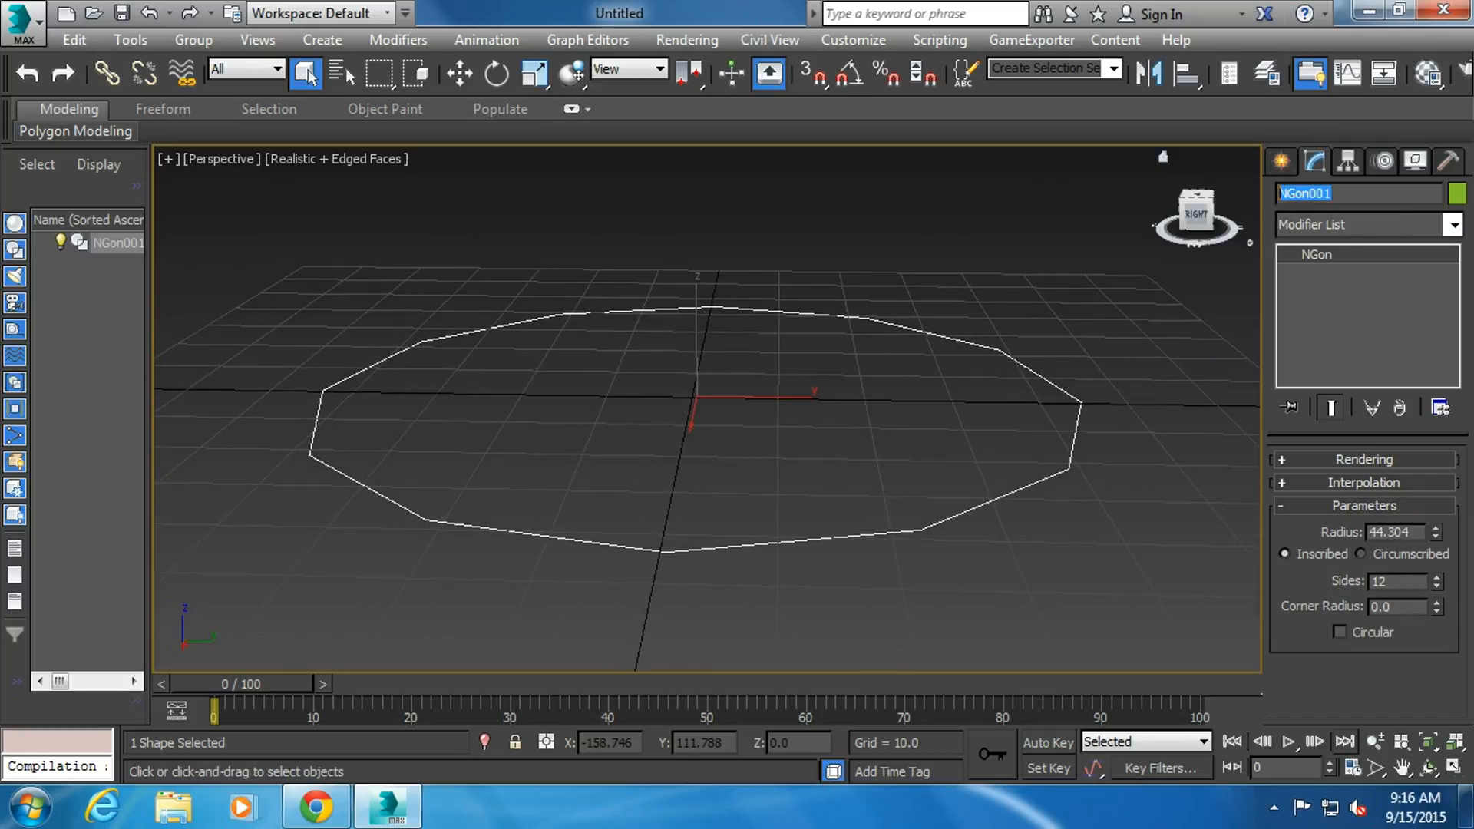
{"action": "type", "text": "bucket"}
{"action": "key", "text": "Return"}
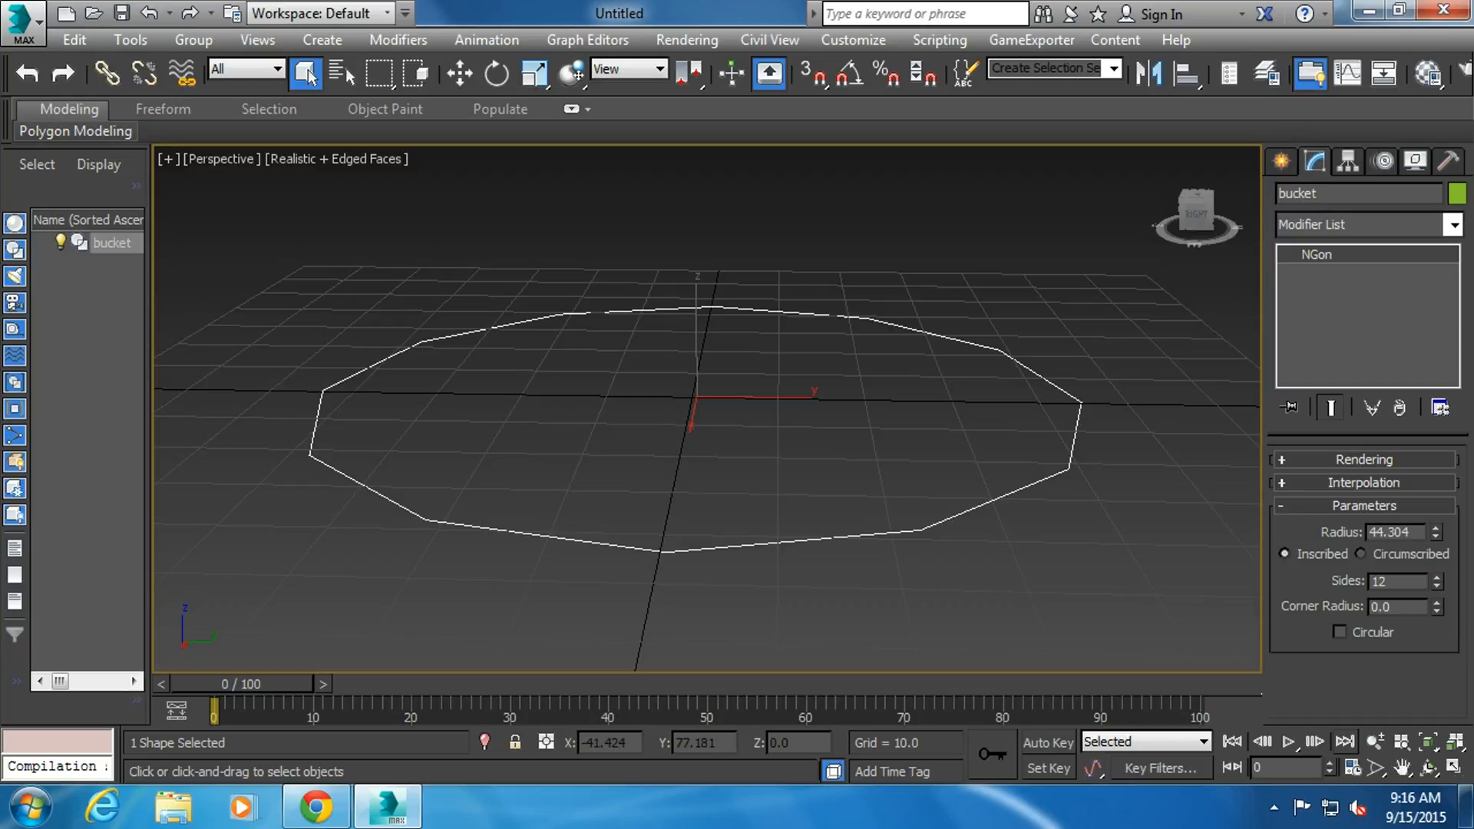
{"action": "right_click", "coordinate": [1317, 254]}
{"action": "left_click", "coordinate": [1332, 404]}
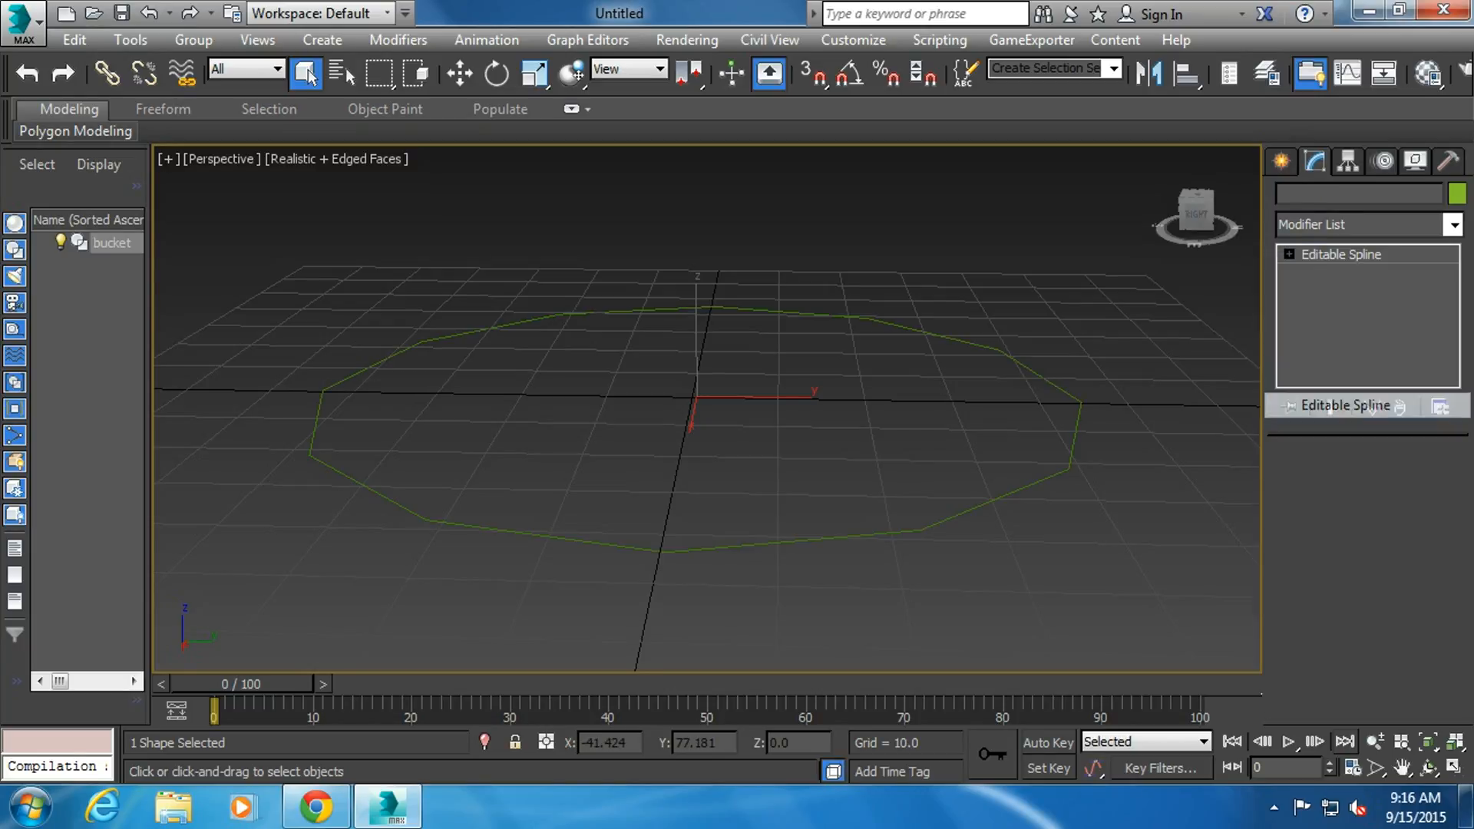
- Examine the bucket shape's spline, segment and vertex sub-object levels by selecting elements at each level
{"action": "left_click", "coordinate": [1330, 310]}
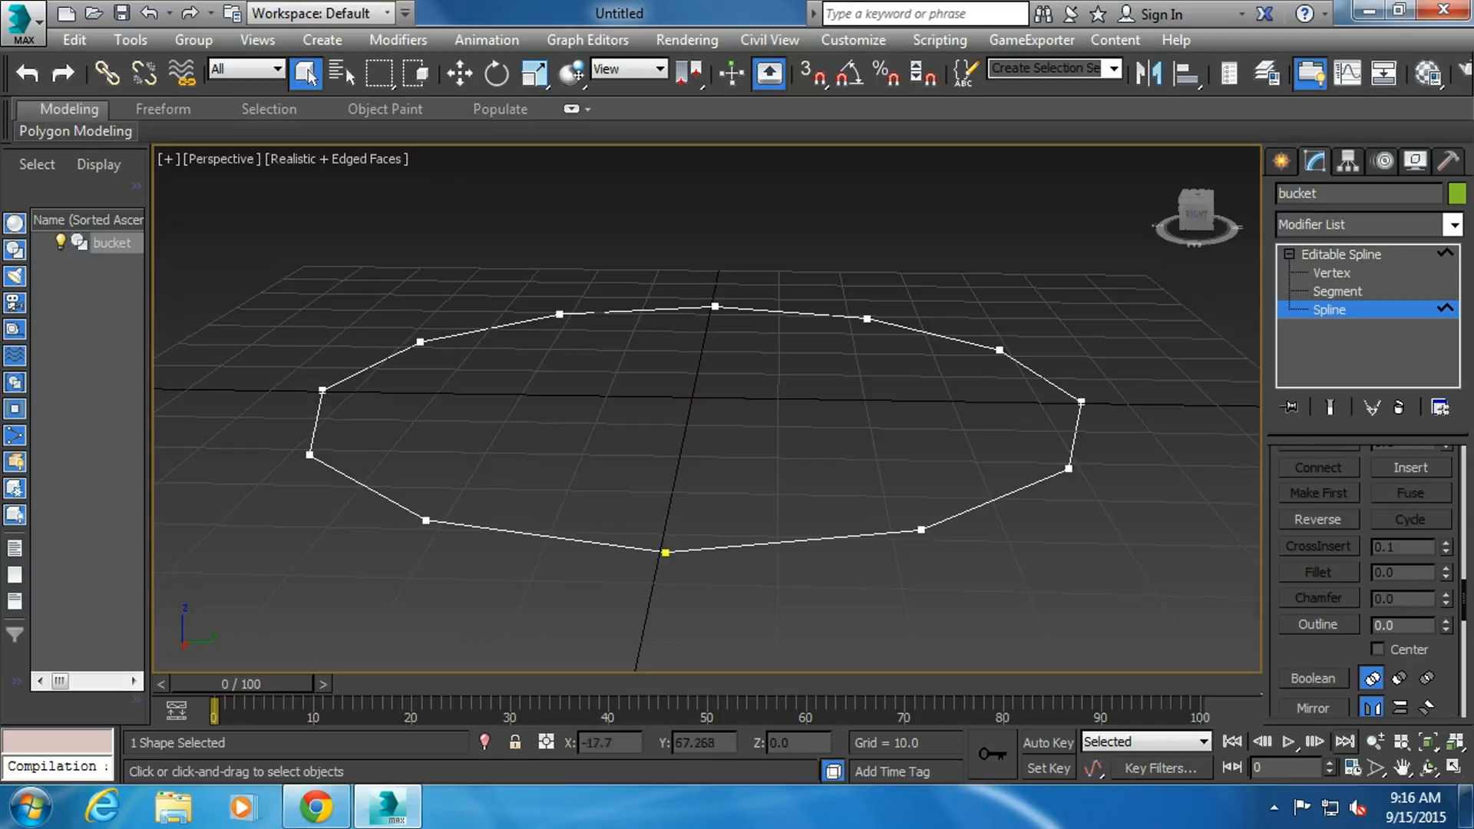
{"action": "left_click", "coordinate": [779, 312]}
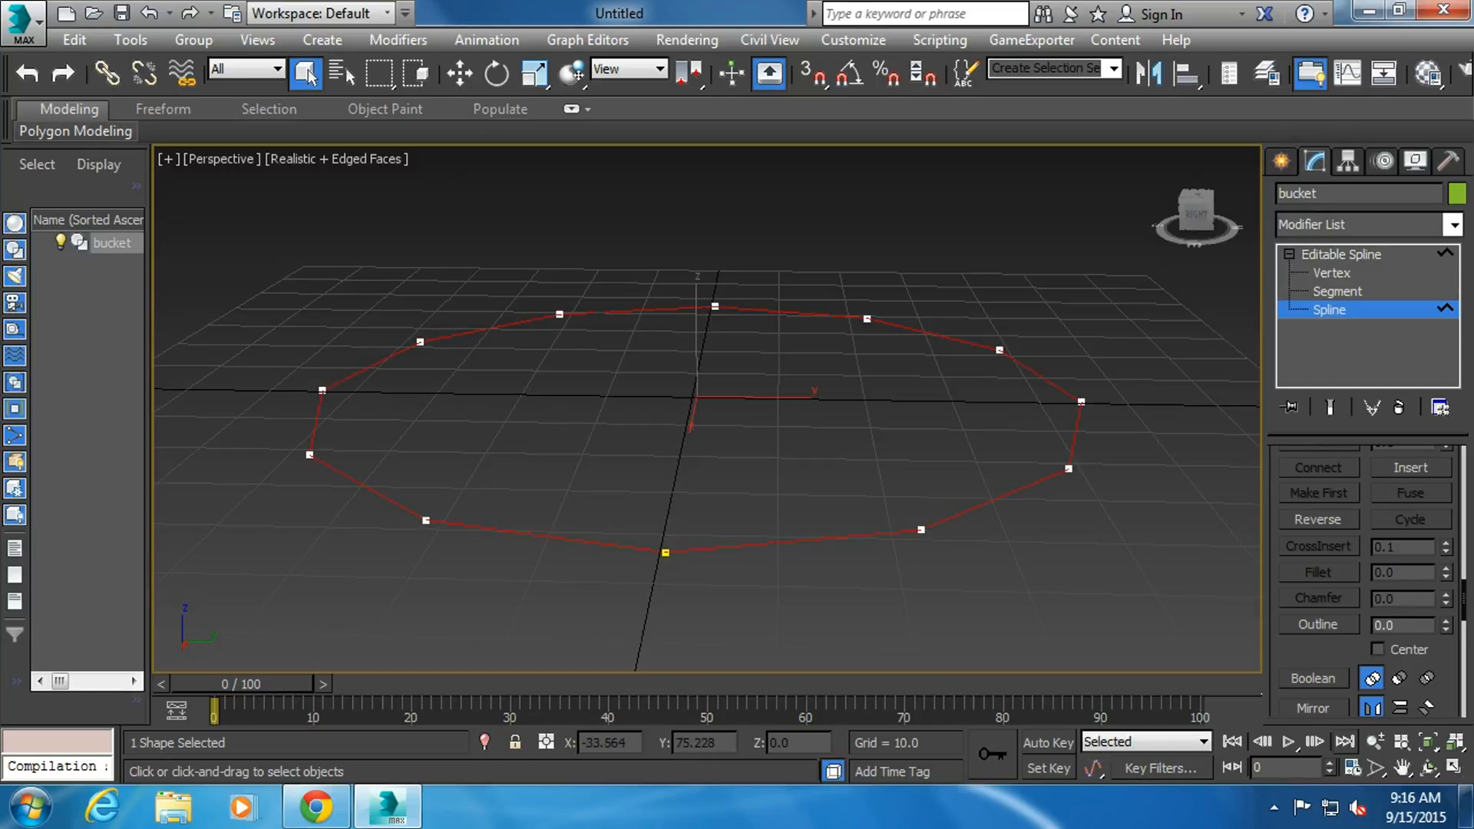
{"action": "key", "text": "2"}
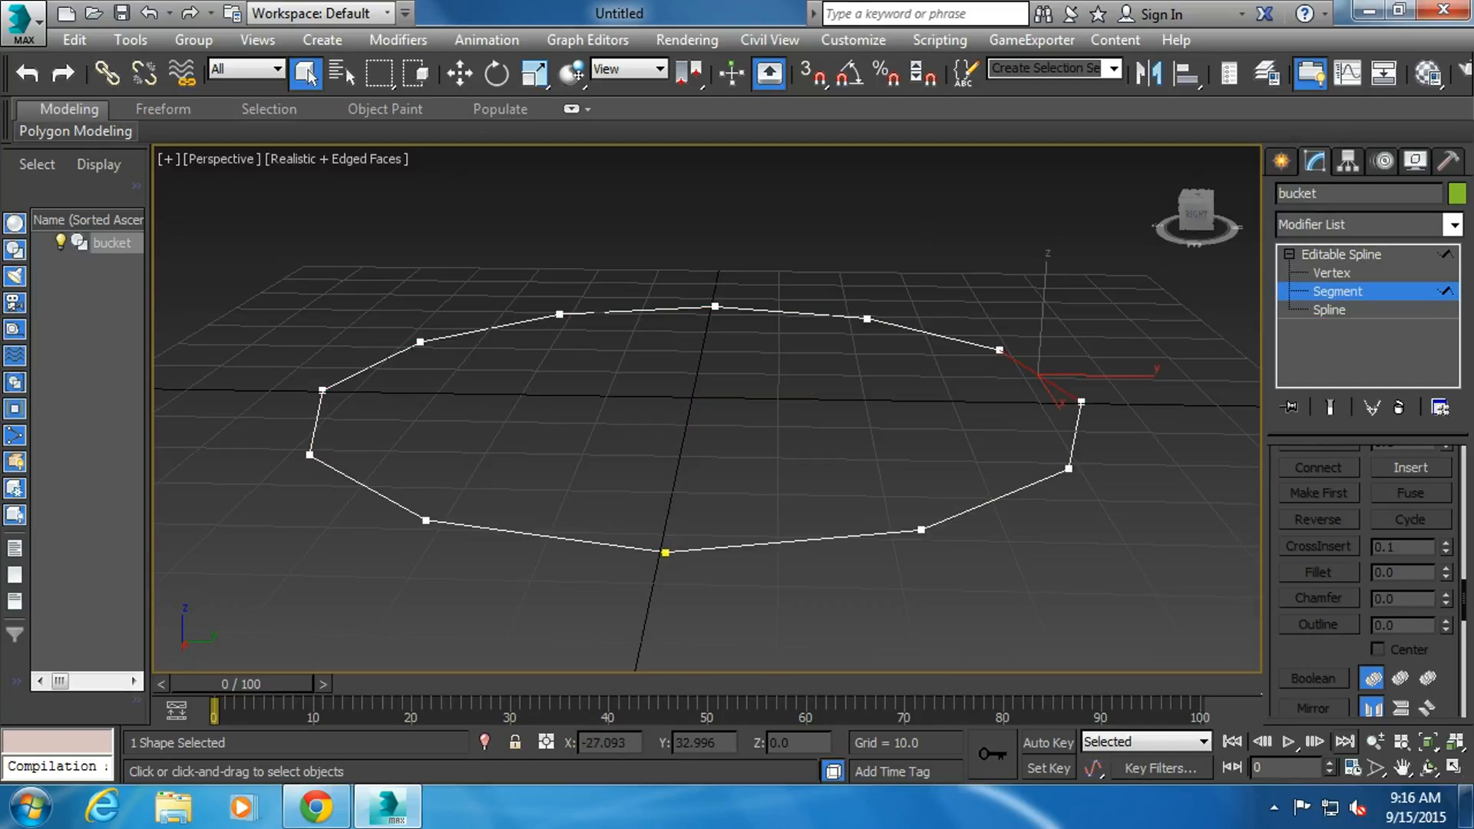
{"action": "left_click", "coordinate": [938, 336]}
{"action": "left_click", "coordinate": [1040, 375]}
{"action": "left_click", "coordinate": [1075, 434]}
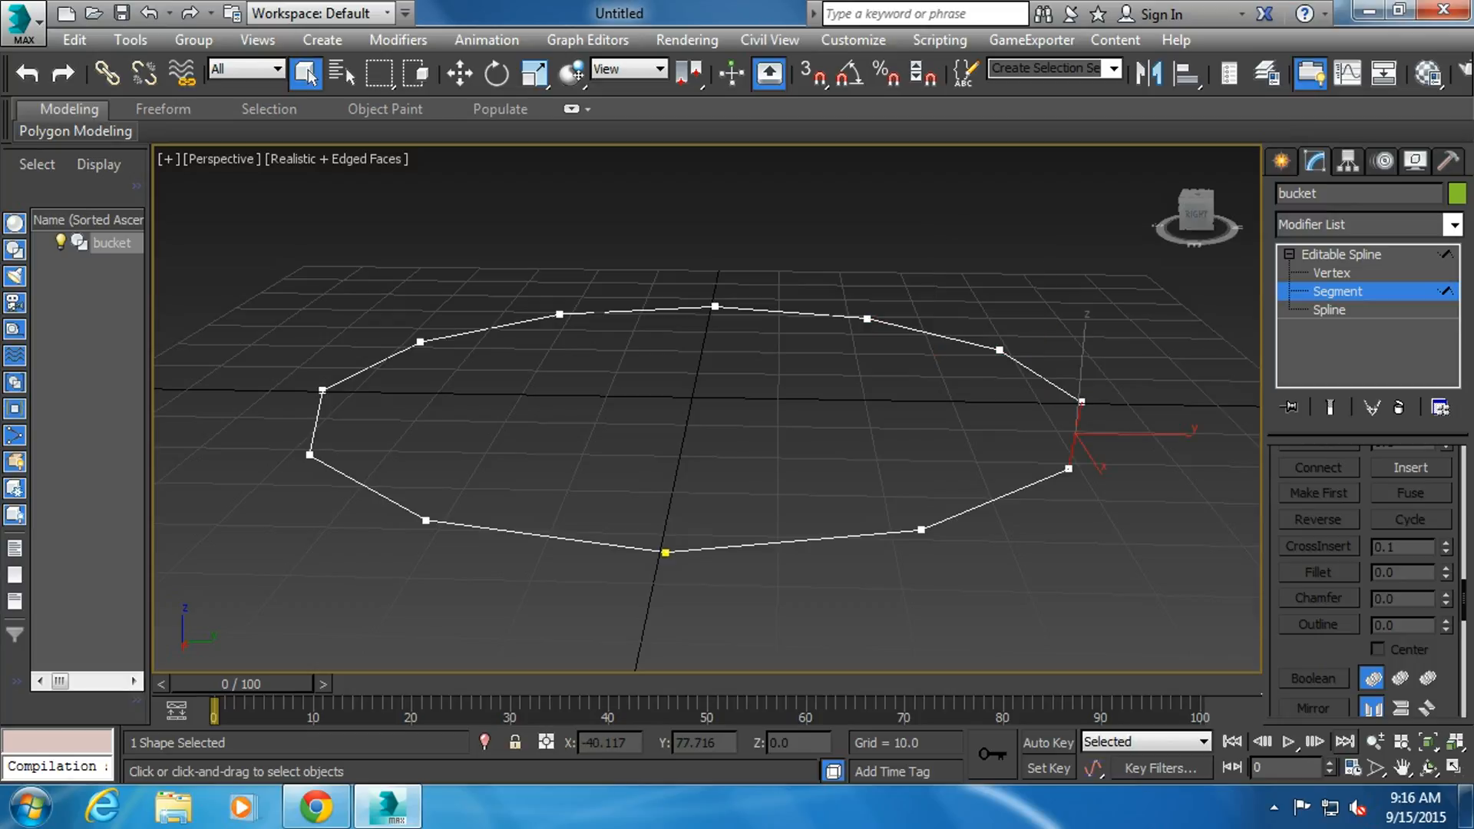
{"action": "key", "text": "1"}
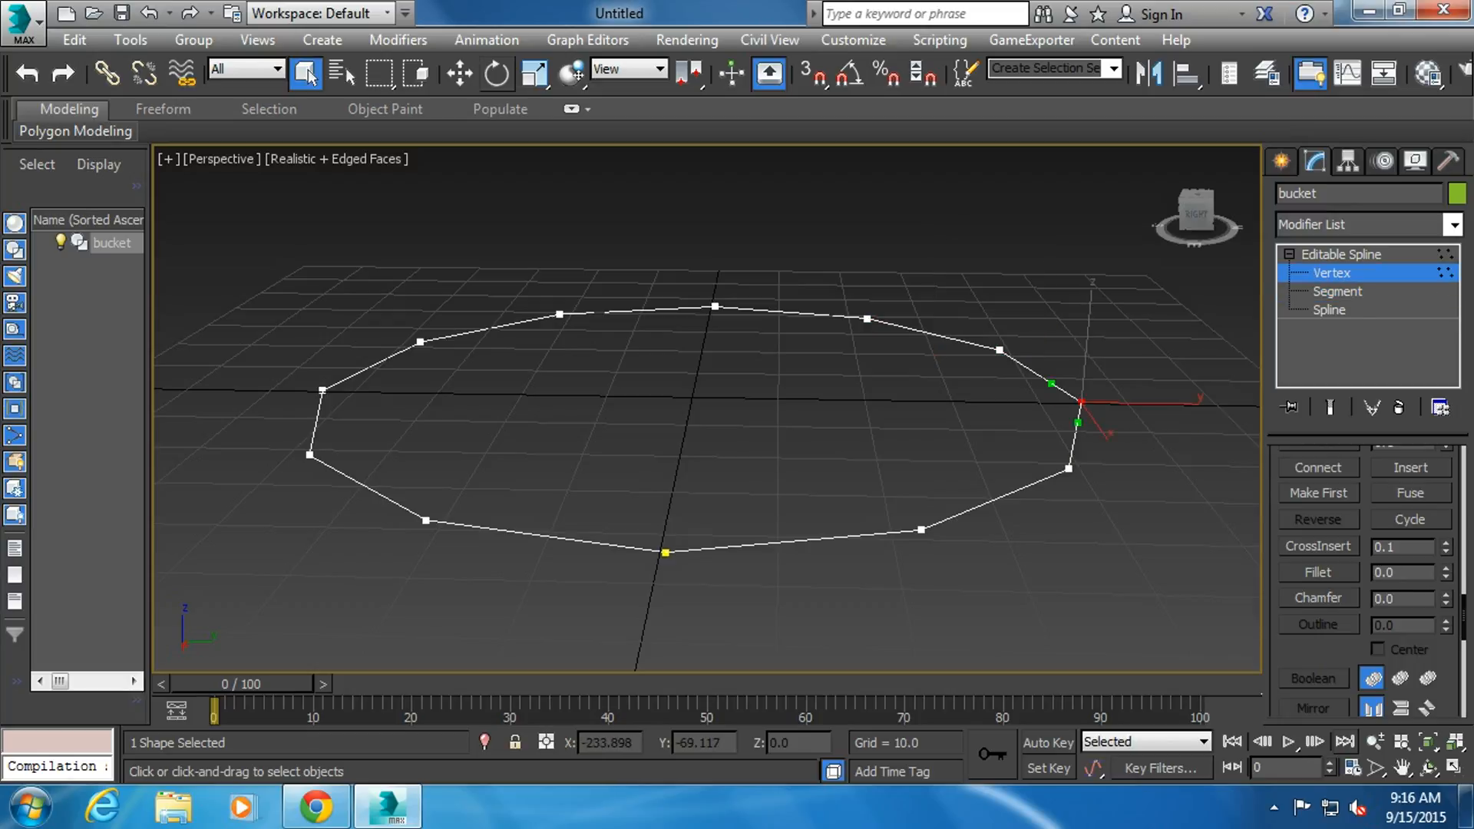
{"action": "left_click", "coordinate": [460, 74]}
{"action": "mouse_move", "coordinate": [1086, 346]}
{"action": "left_mouse_down"}
{"action": "mouse_move", "coordinate": [1091, 289]}
{"action": "mouse_move", "coordinate": [1086, 345]}
{"action": "left_mouse_up"}
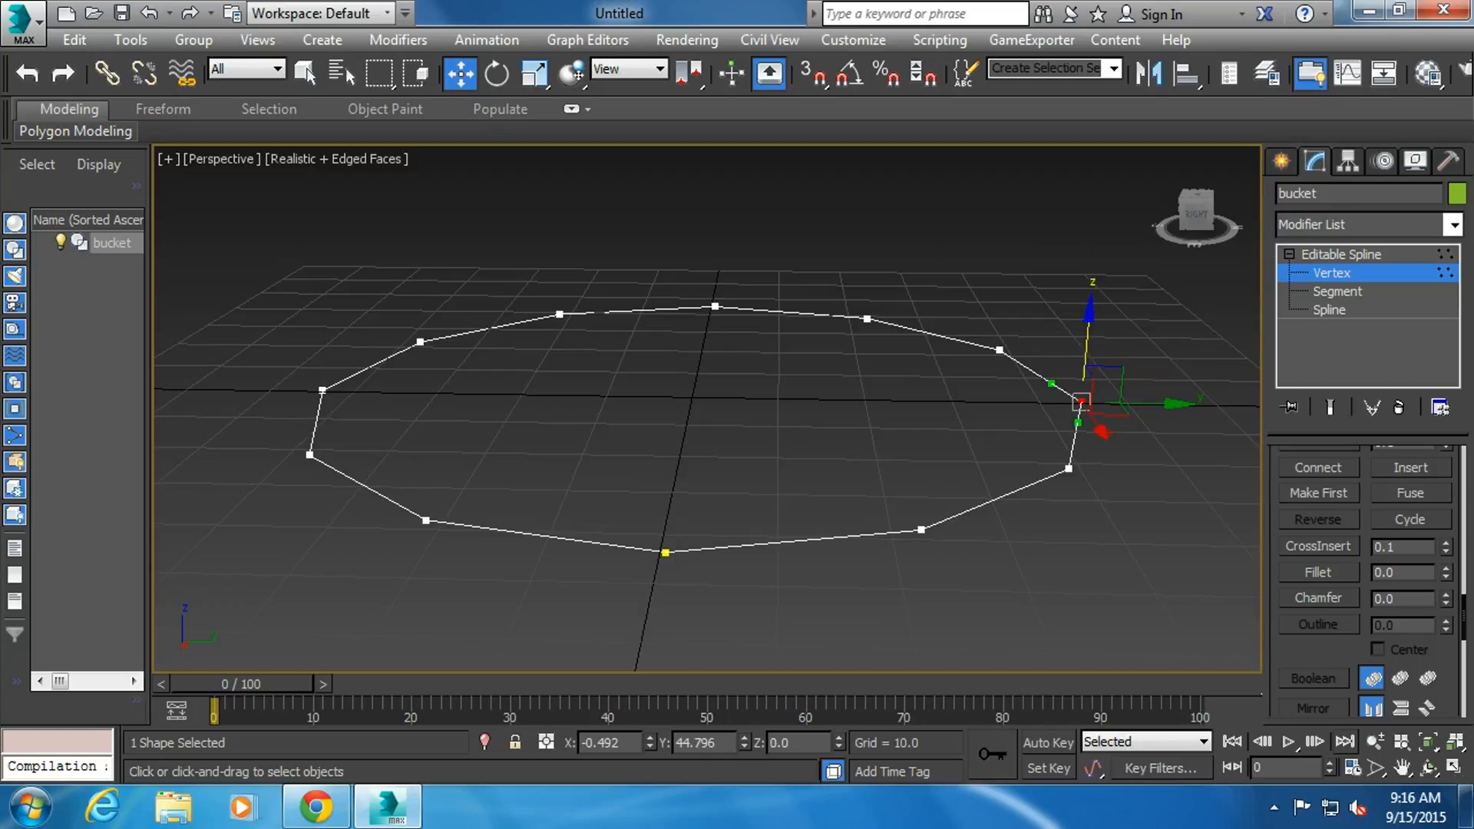
{"action": "left_click", "coordinate": [1170, 351]}
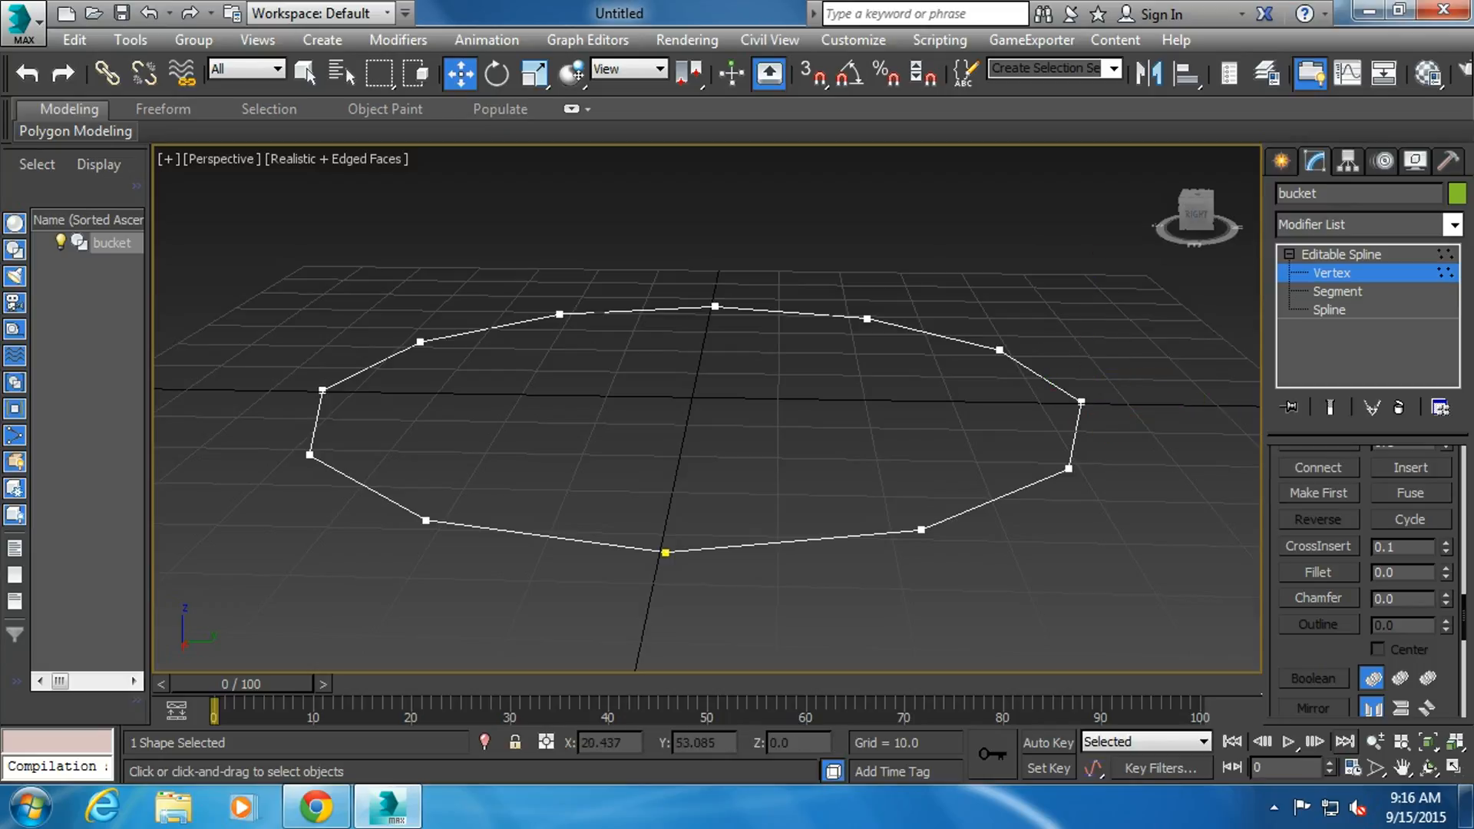
{"action": "left_click", "coordinate": [1341, 255]}
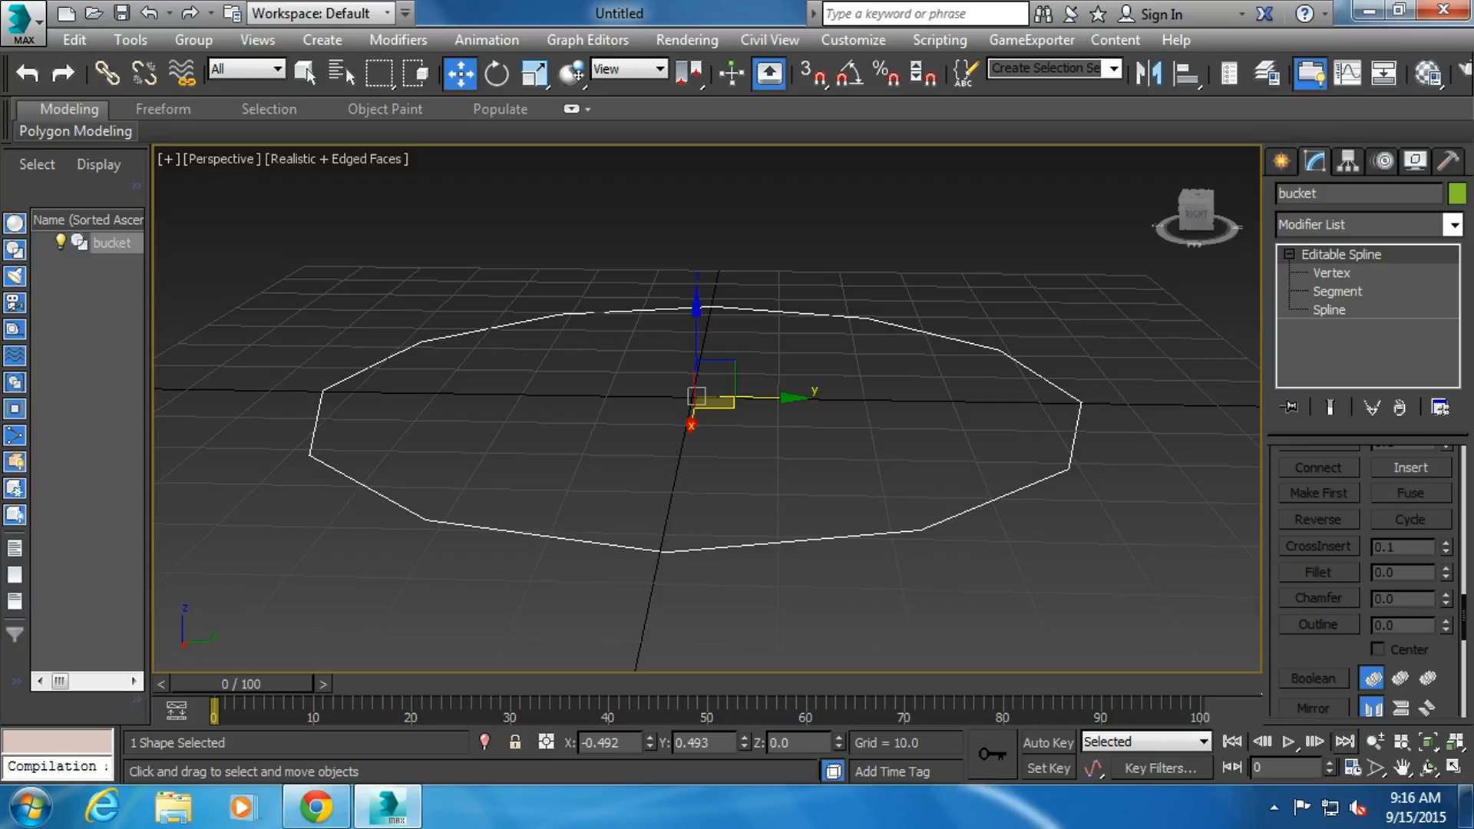
- Outline the whole bucket spline slightly outward to make a thin double contour, and leave sub-object editing
{"action": "key", "text": "3"}
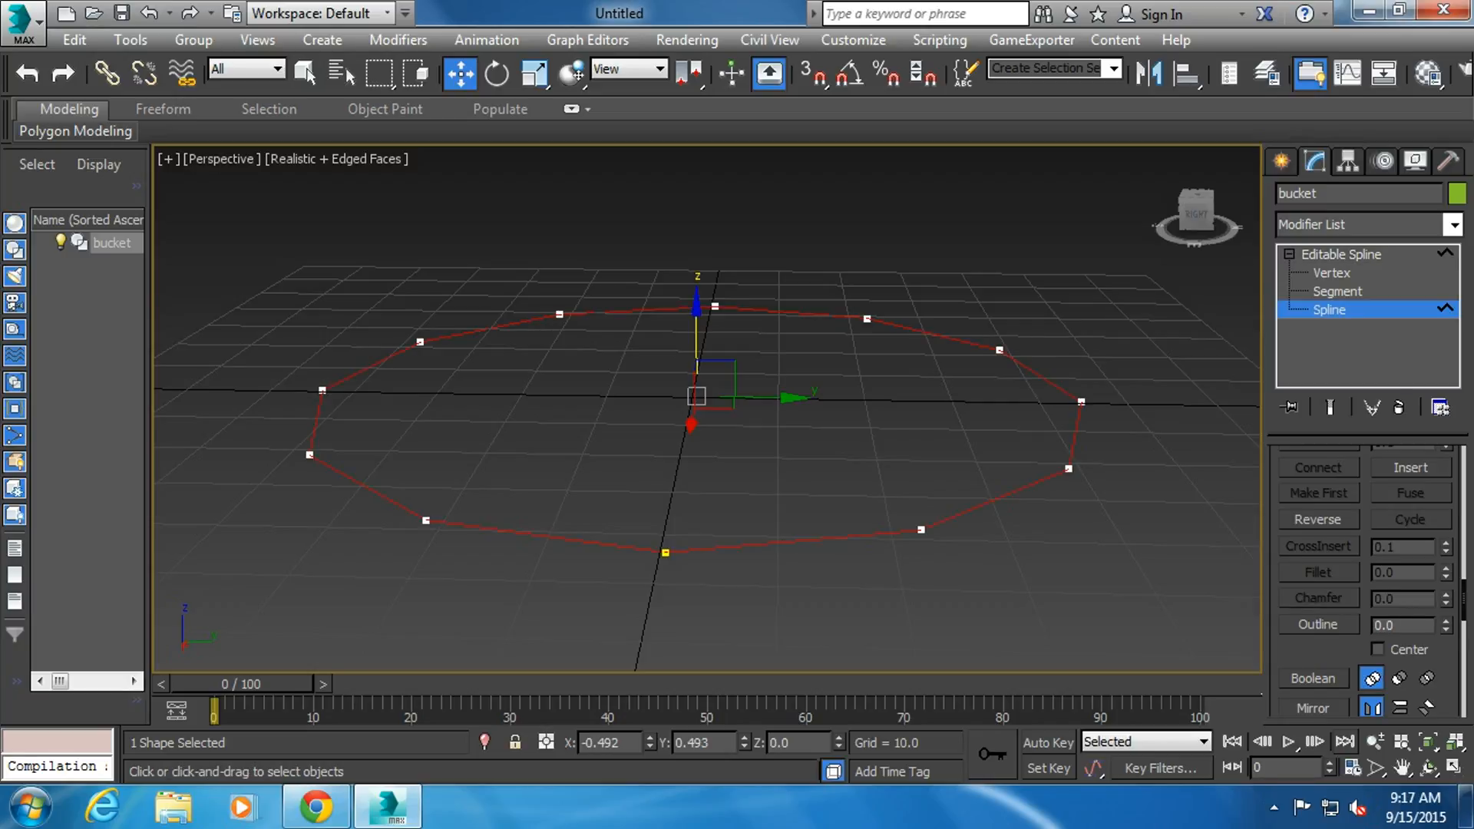
{"action": "scroll", "coordinate": [1367, 576], "scroll_direction": "up", "scroll_amount": 5}
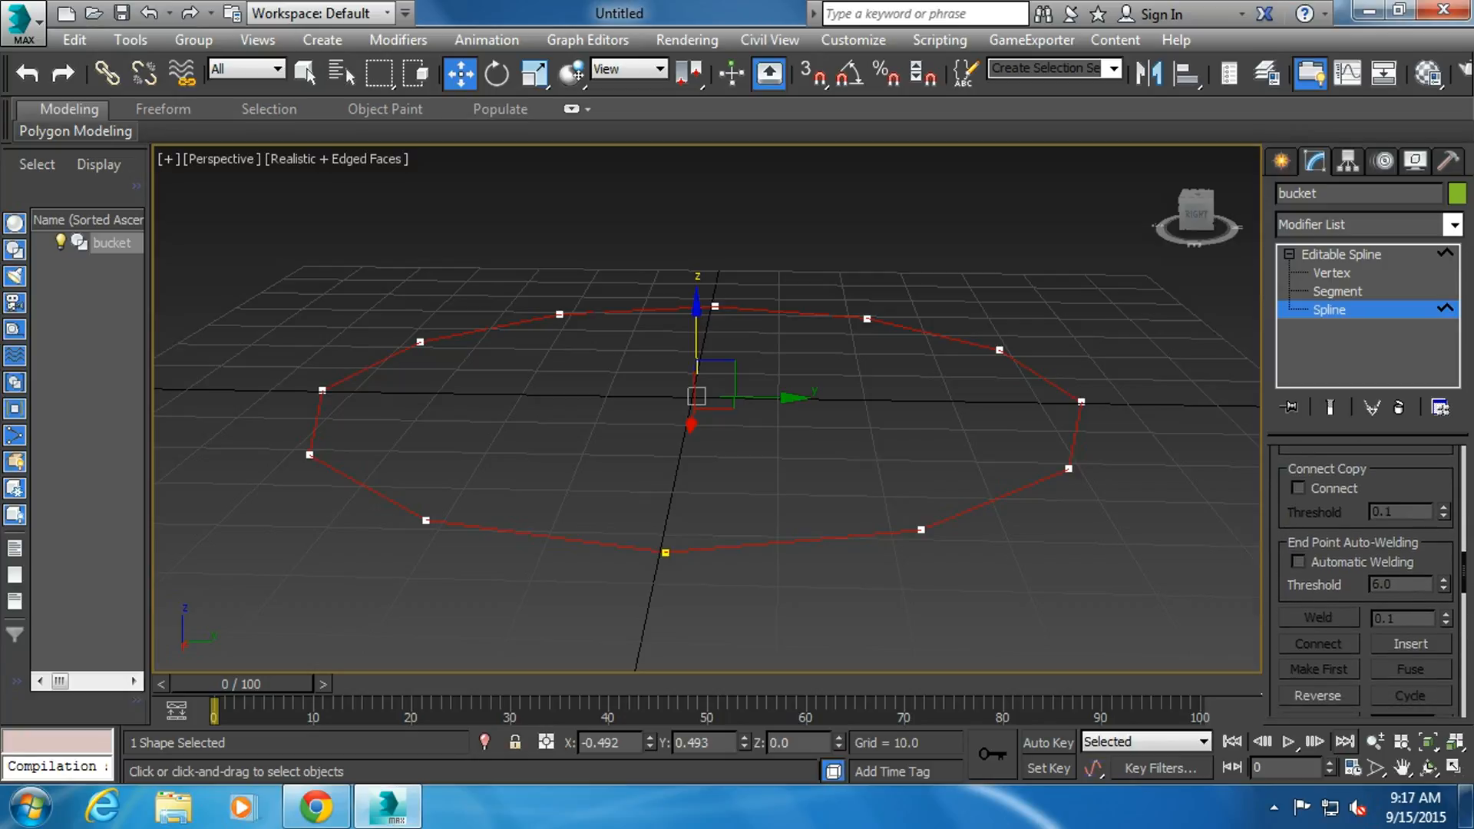
{"action": "scroll", "coordinate": [1366, 583], "scroll_direction": "up", "scroll_amount": 5}
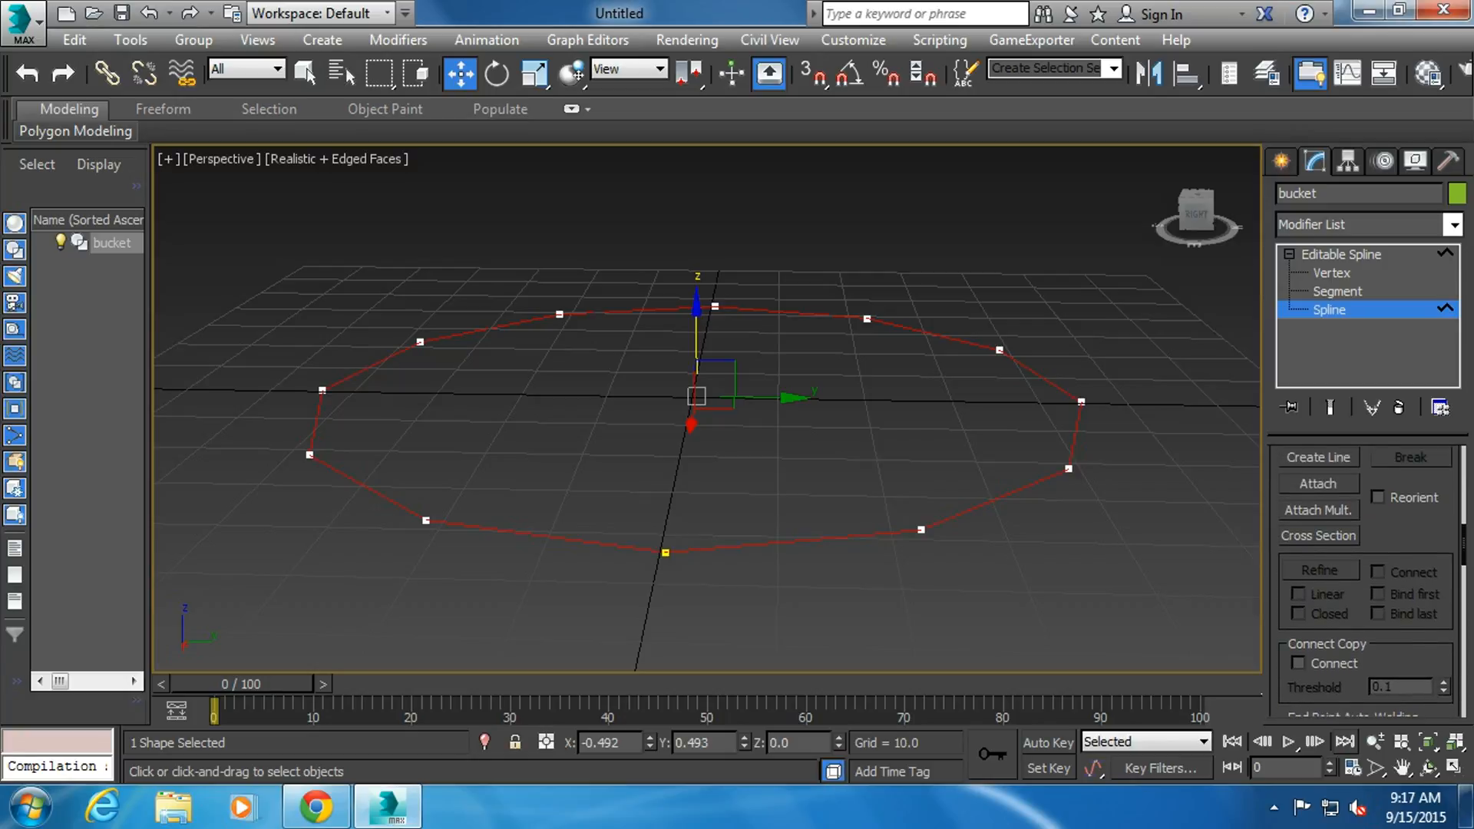
{"action": "scroll", "coordinate": [1367, 576], "scroll_direction": "down", "scroll_amount": 10}
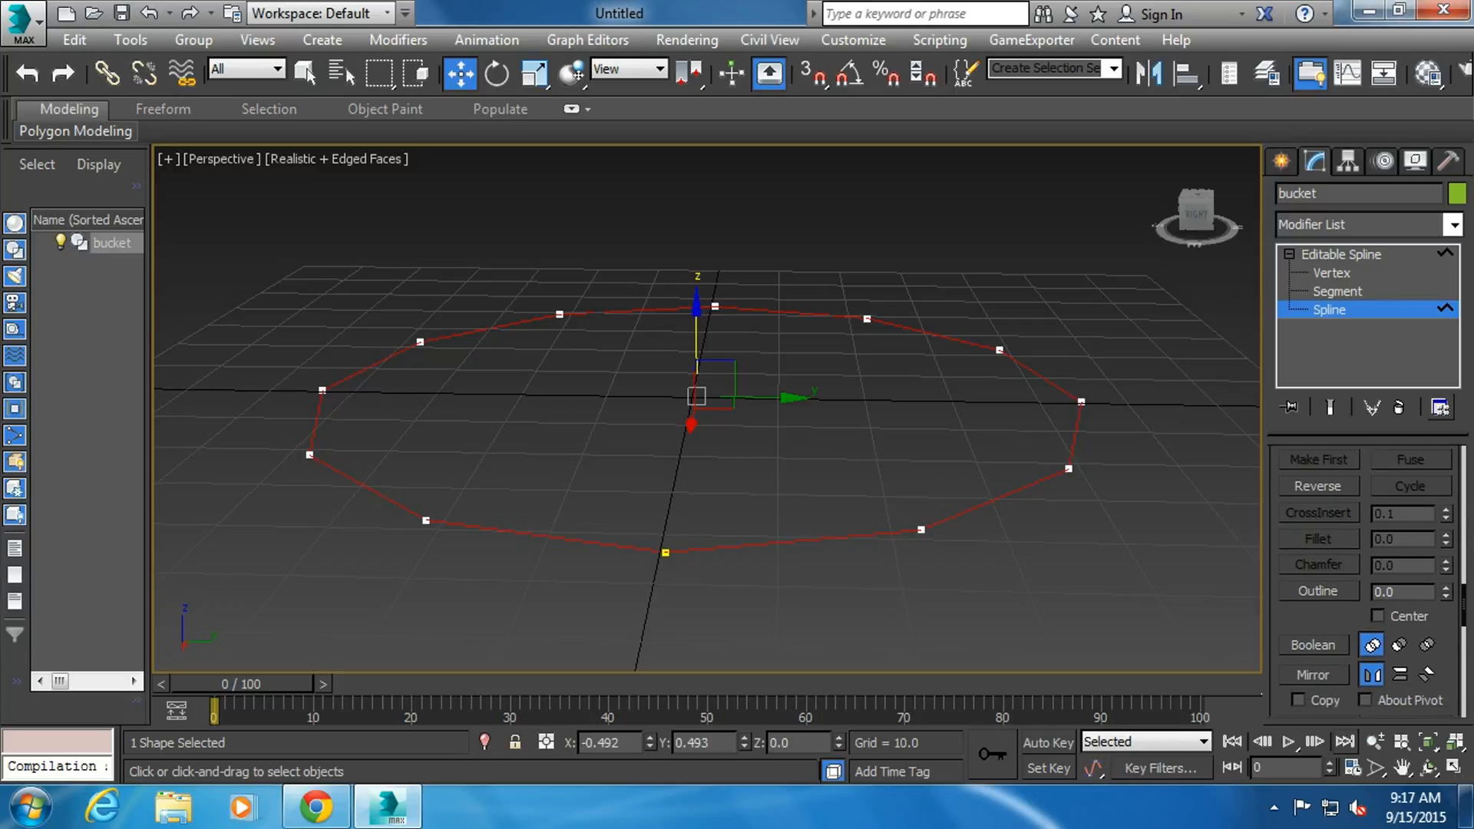
{"action": "mouse_move", "coordinate": [1446, 591]}
{"action": "left_mouse_down"}
{"action": "mouse_move", "coordinate": [1446, 574]}
{"action": "mouse_move", "coordinate": [1446, 593]}
{"action": "left_mouse_up"}
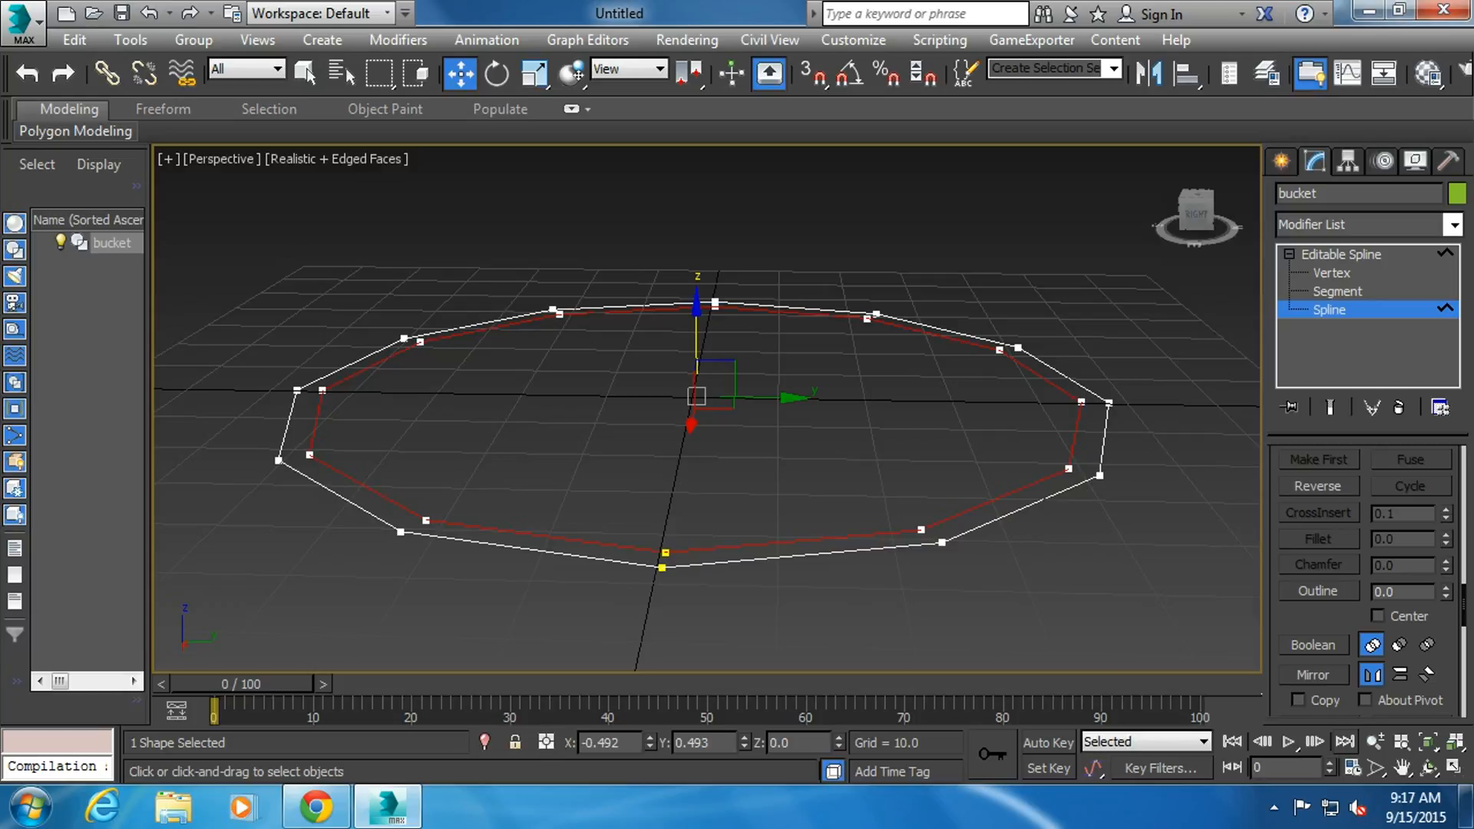
{"action": "left_click", "coordinate": [1341, 254]}
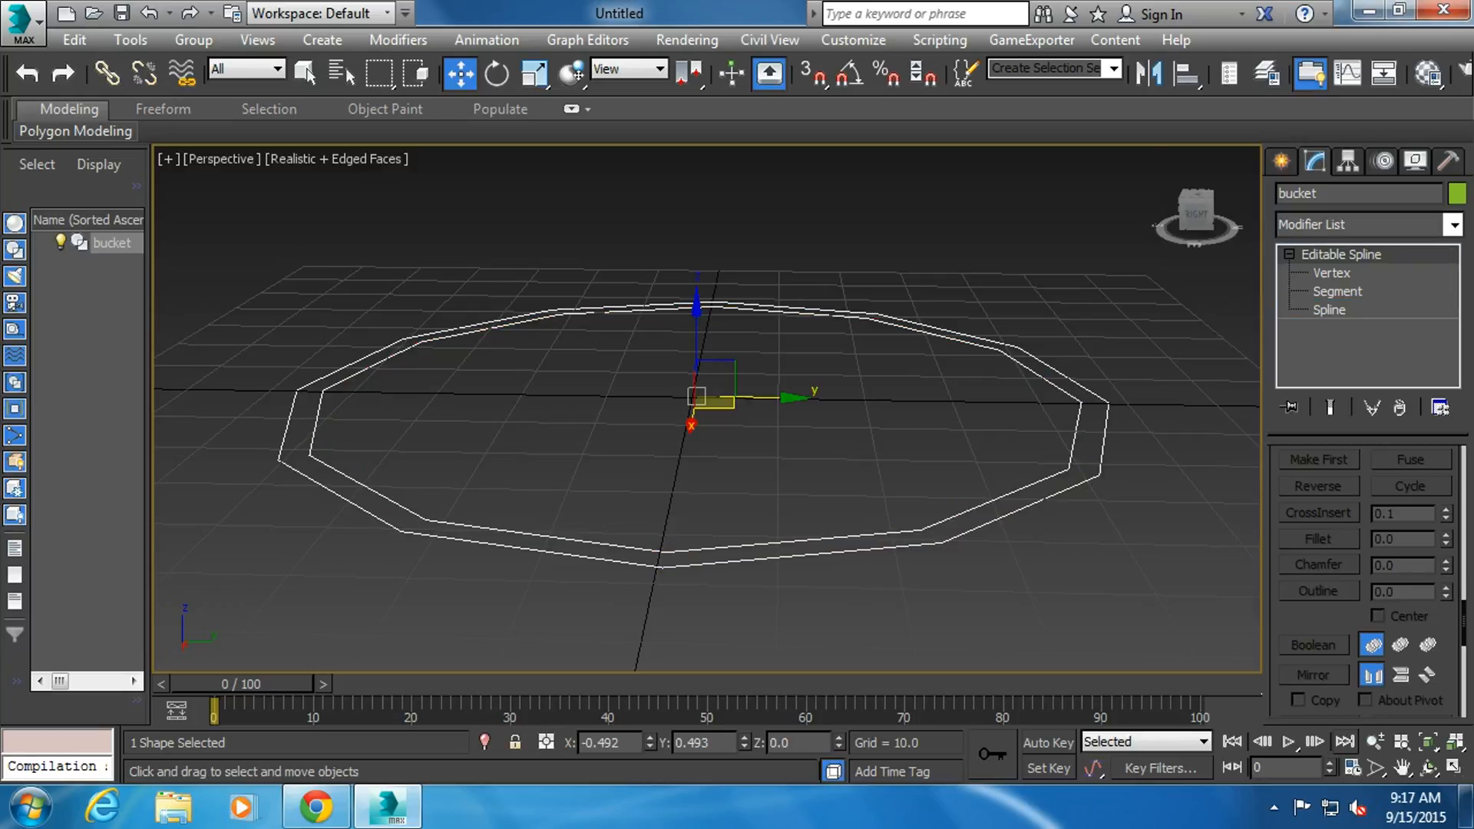
- Apply a Bevel modifier to the double-contour bucket shape
{"action": "left_click", "coordinate": [1454, 225]}
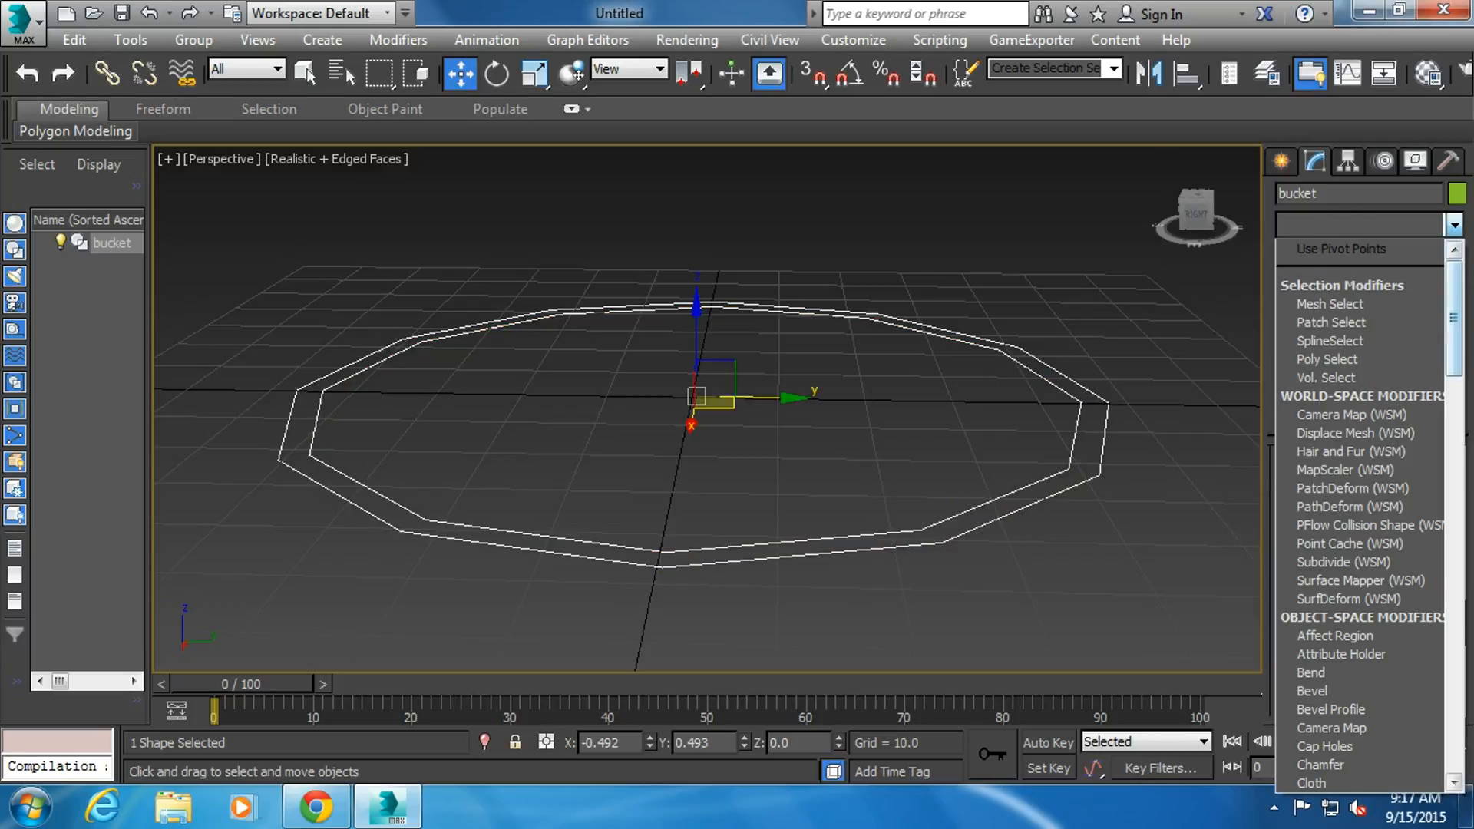
{"action": "left_click_drag", "start_coordinate": [1454, 309], "coordinate": [1455, 333]}
{"action": "scroll", "coordinate": [1351, 430], "scroll_direction": "down", "scroll_amount": 2}
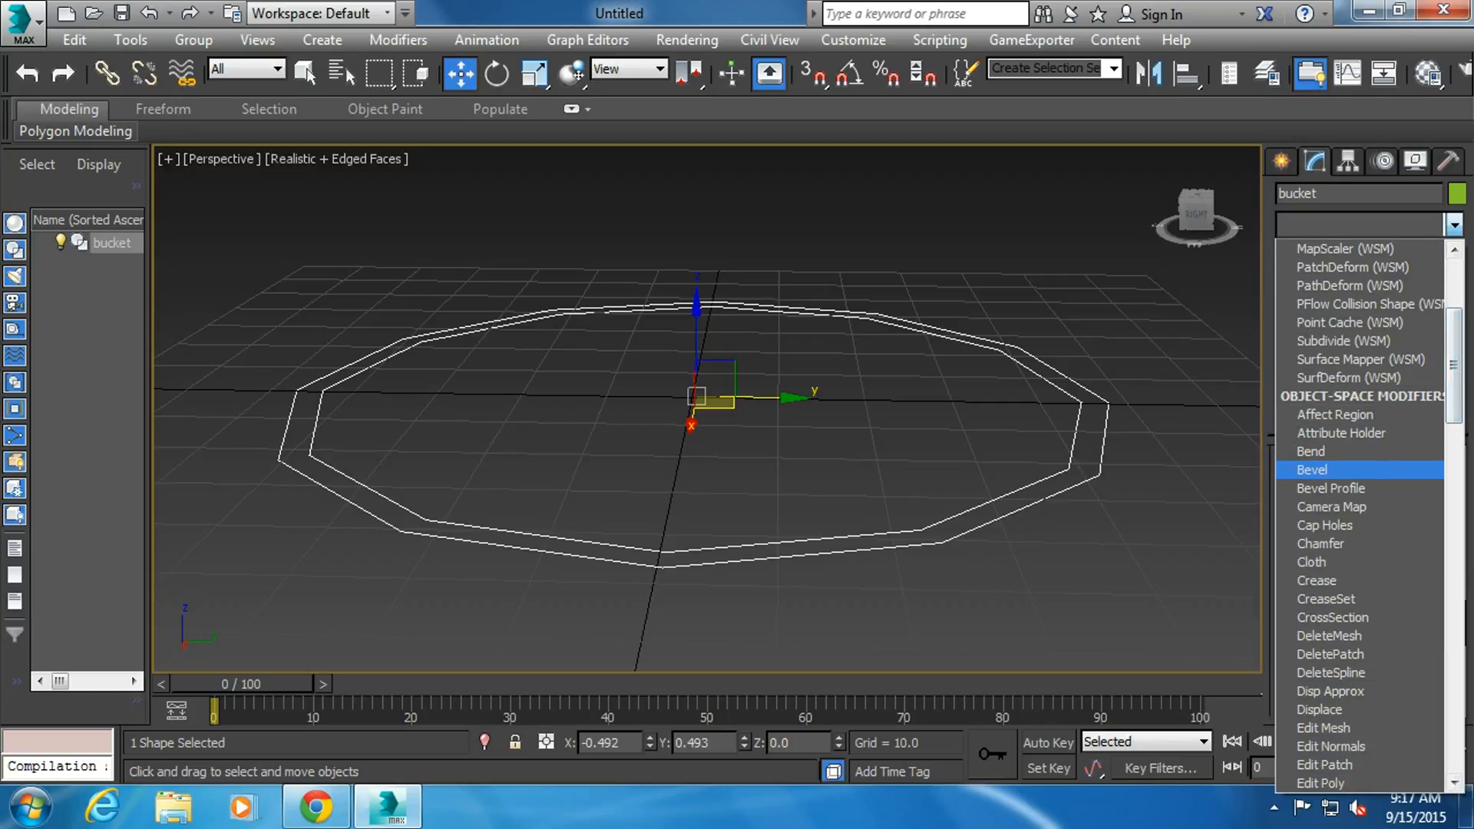
{"action": "left_click", "coordinate": [1315, 467]}
{"action": "key", "text": "z"}
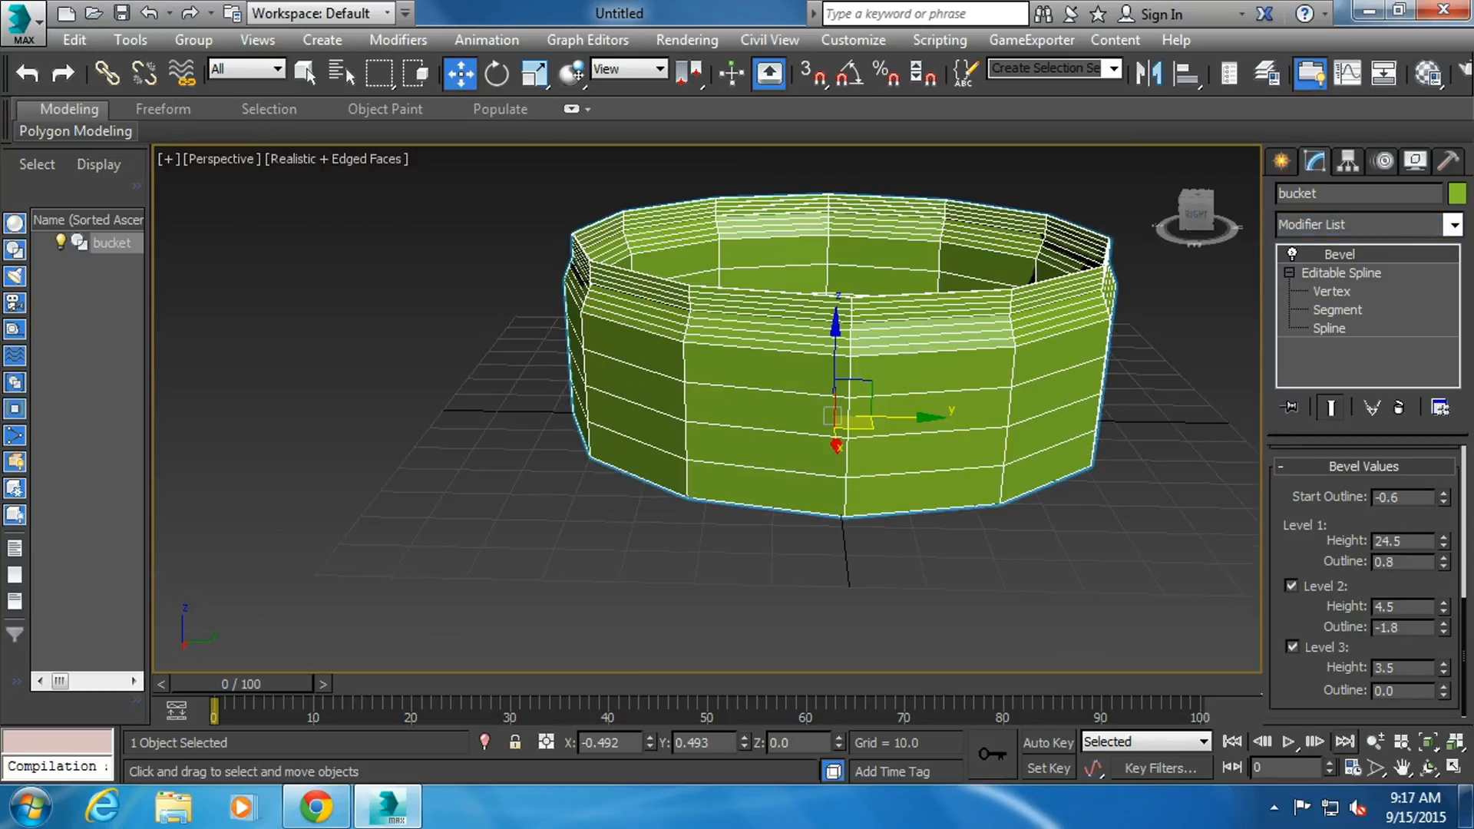
- Disable Bevel Levels 2 and 3, and set the start outline to -1.2 and the Level 1 height to 32.5
{"action": "left_click", "coordinate": [1291, 587]}
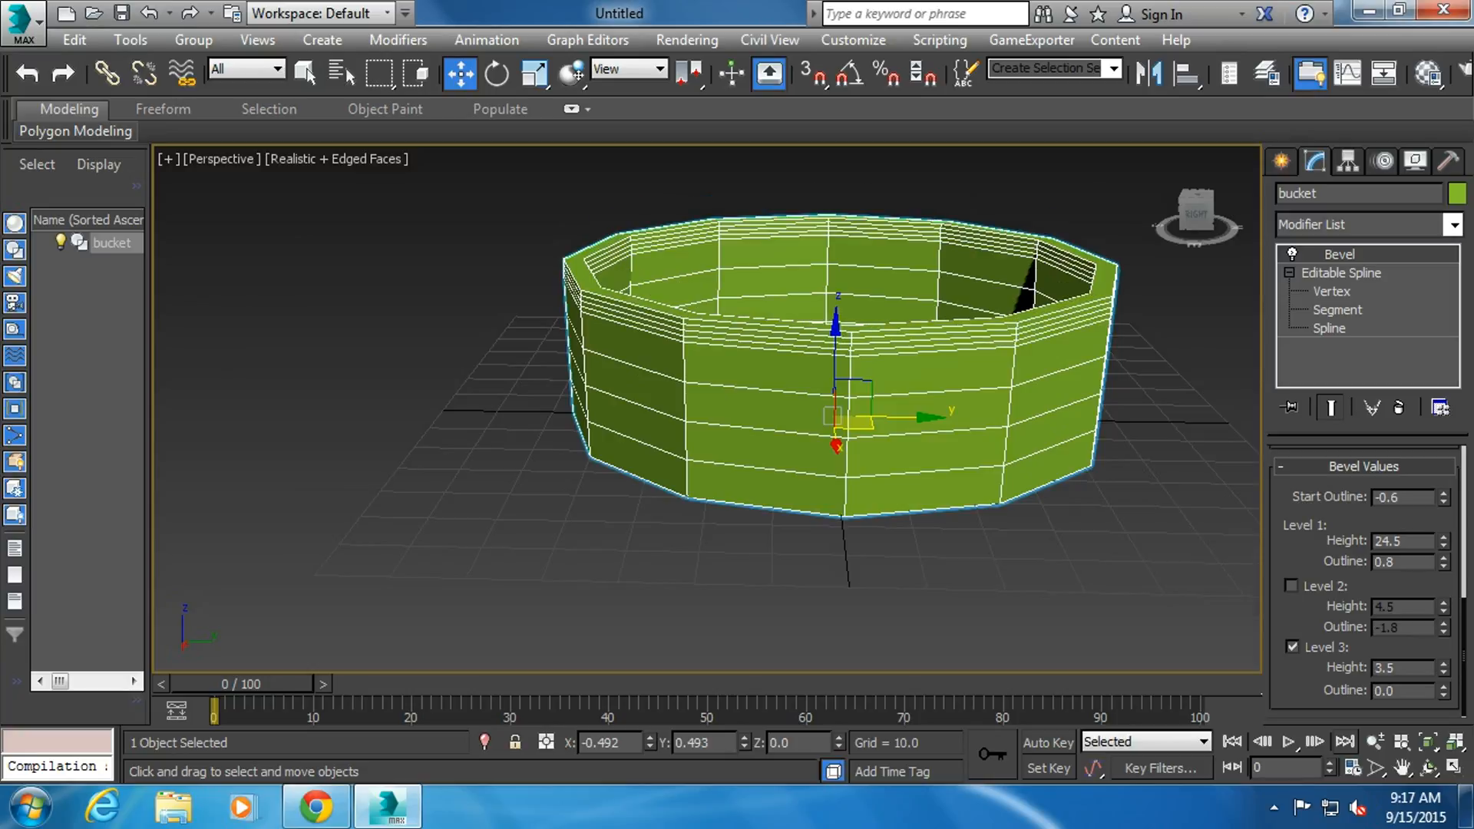
{"action": "left_click", "coordinate": [1293, 647]}
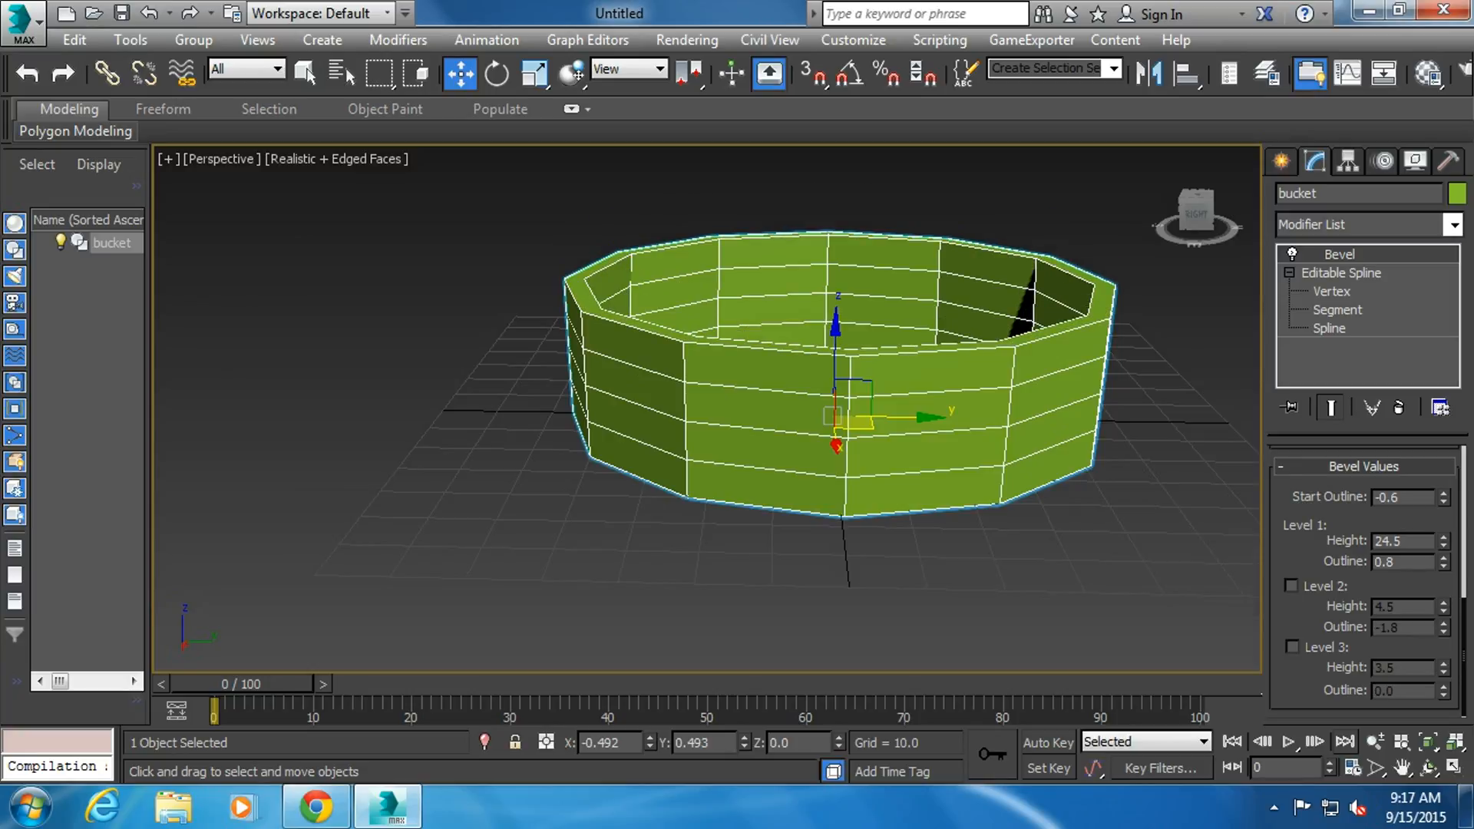
{"action": "left_click_drag", "start_coordinate": [1443, 541], "coordinate": [1443, 506]}
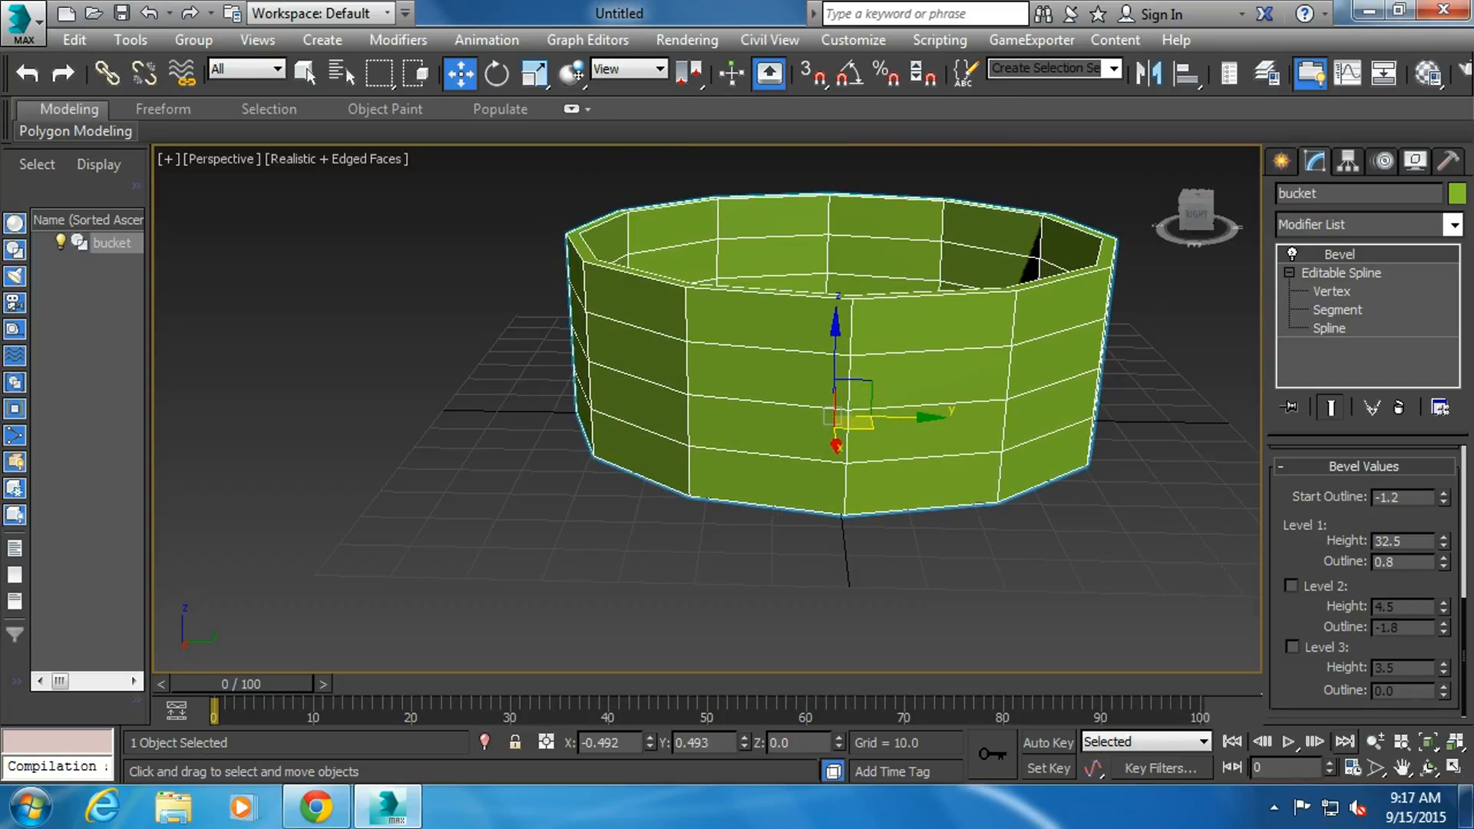
- Set the Bevel surface to Curved Sides with 4 segments
{"action": "left_click", "coordinate": [1363, 466]}
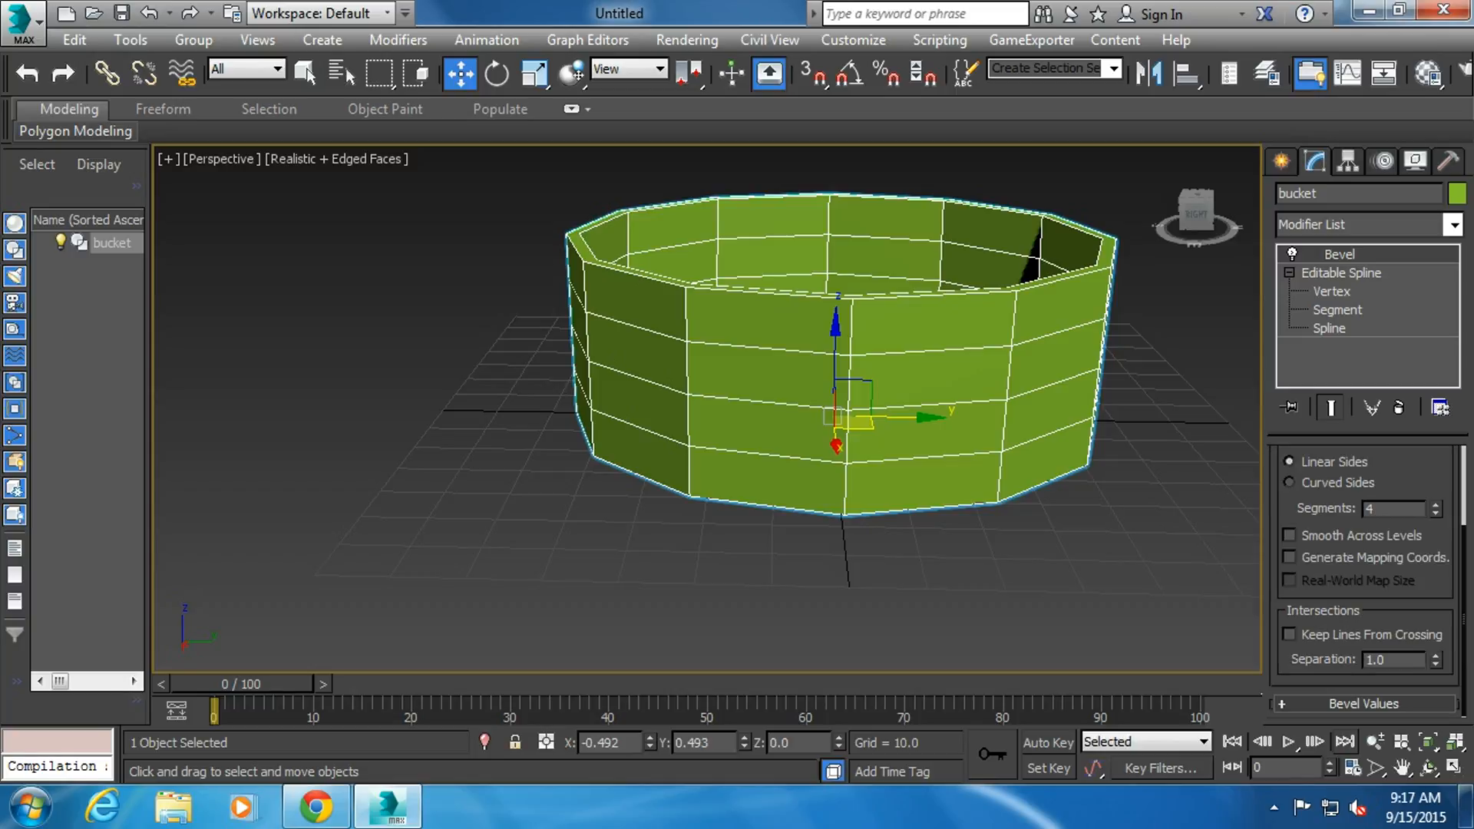
{"action": "mouse_move", "coordinate": [1435, 507]}
{"action": "left_mouse_down"}
{"action": "mouse_move", "coordinate": [1435, 481]}
{"action": "mouse_move", "coordinate": [1436, 508]}
{"action": "left_mouse_up"}
{"action": "scroll", "coordinate": [1365, 581], "scroll_direction": "up", "scroll_amount": 3}
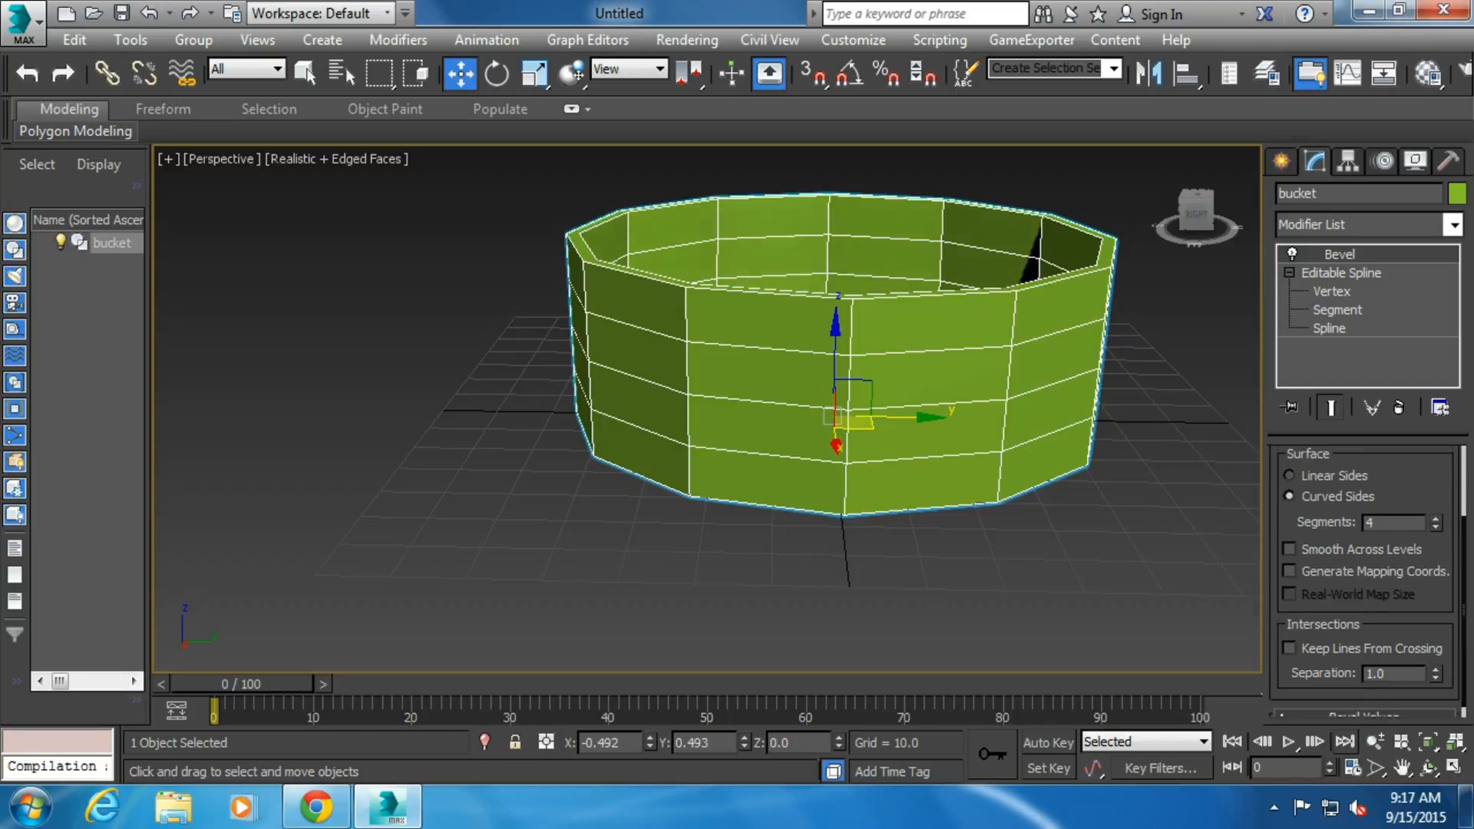
- Enable Bevel Level 2 and set its height to 10.5 and its outline to 4.0
{"action": "left_click", "coordinate": [1363, 459]}
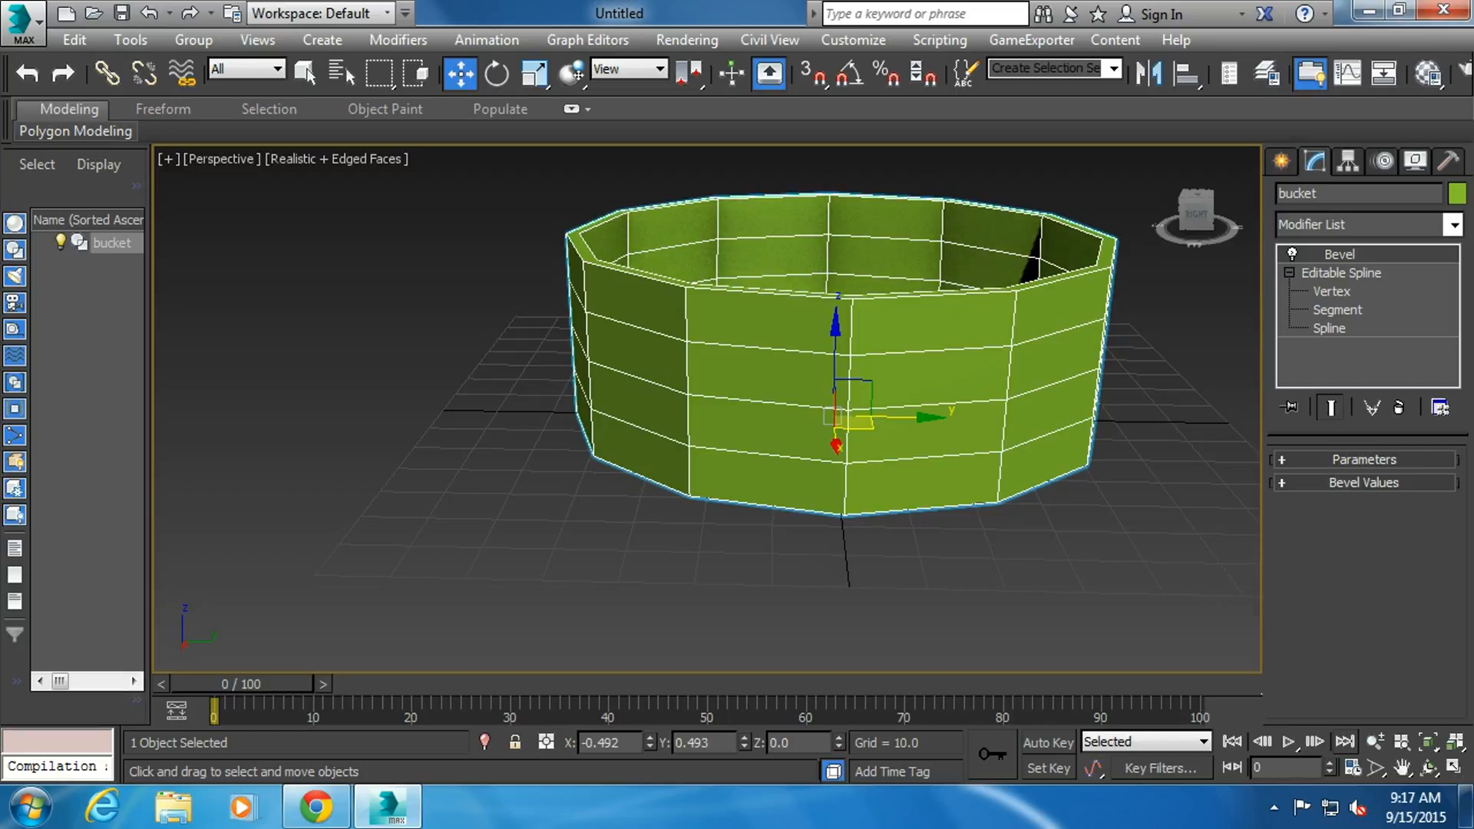
{"action": "left_click", "coordinate": [1363, 459]}
{"action": "left_click", "coordinate": [1363, 459]}
{"action": "left_click", "coordinate": [1363, 482]}
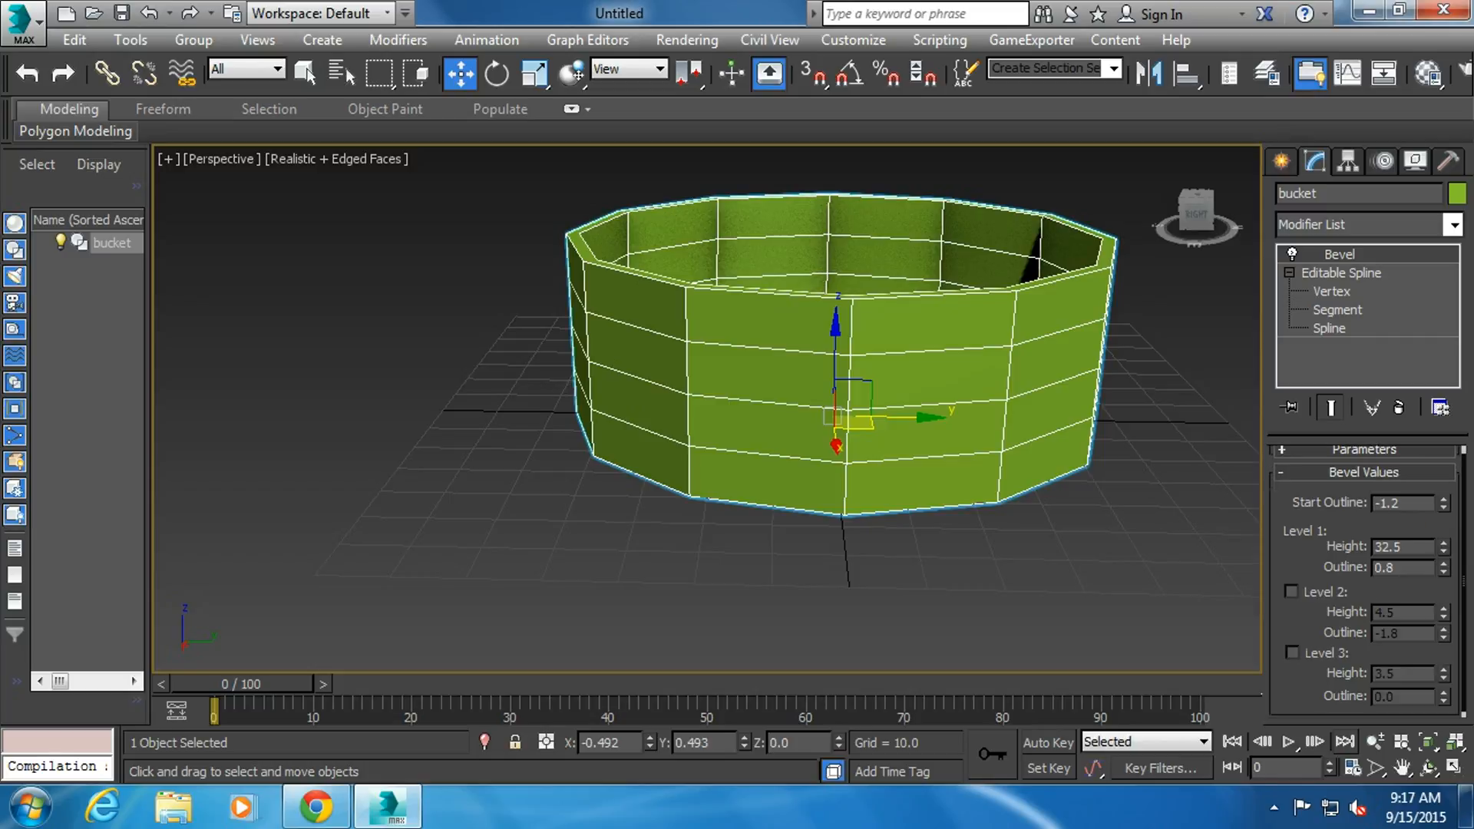
{"action": "left_click", "coordinate": [1292, 591]}
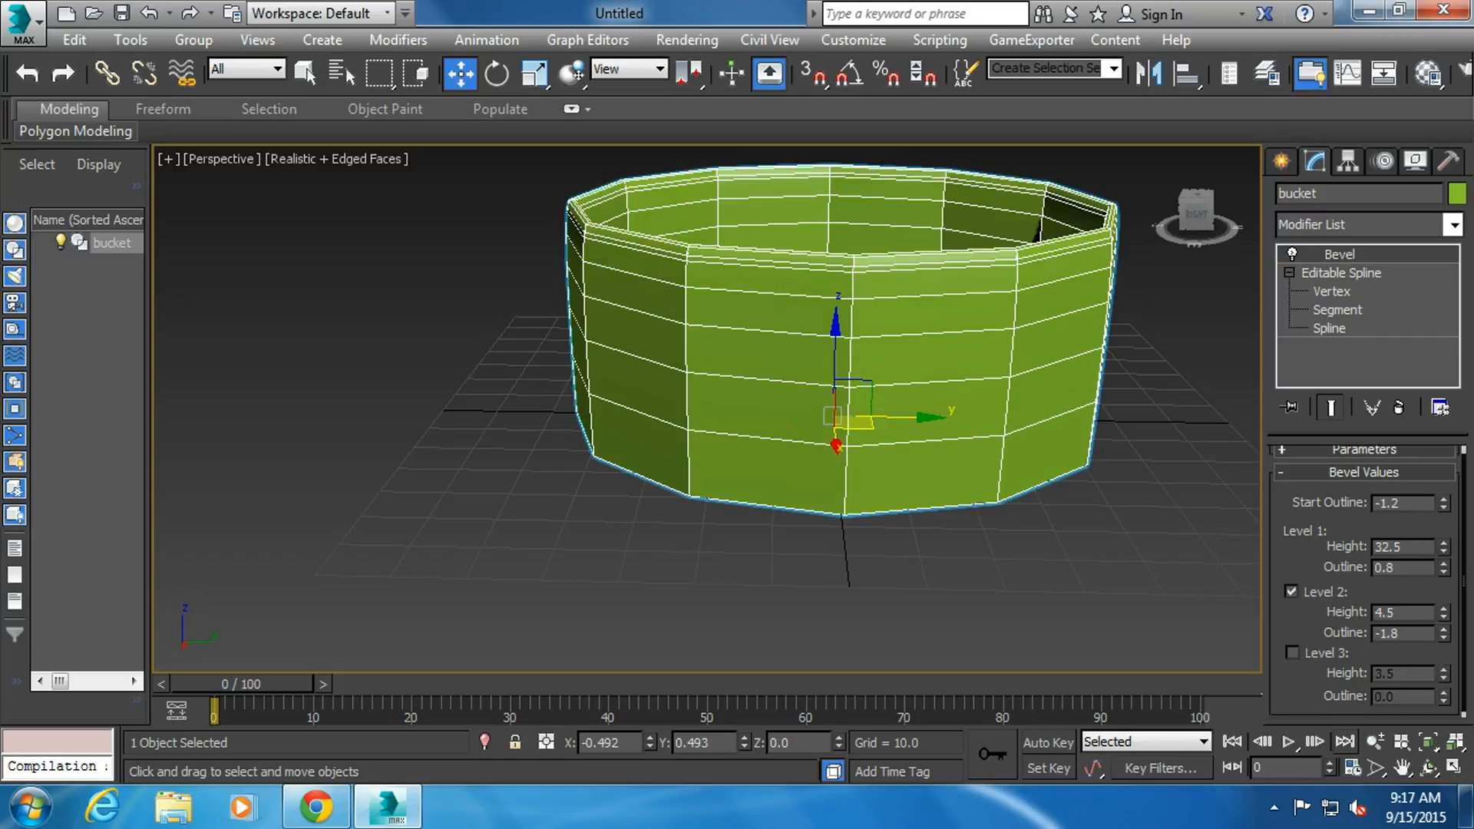
{"action": "mouse_move", "coordinate": [1444, 612]}
{"action": "left_mouse_down"}
{"action": "mouse_move", "coordinate": [1444, 597]}
{"action": "mouse_move", "coordinate": [1444, 635]}
{"action": "mouse_move", "coordinate": [1444, 610]}
{"action": "left_mouse_up"}
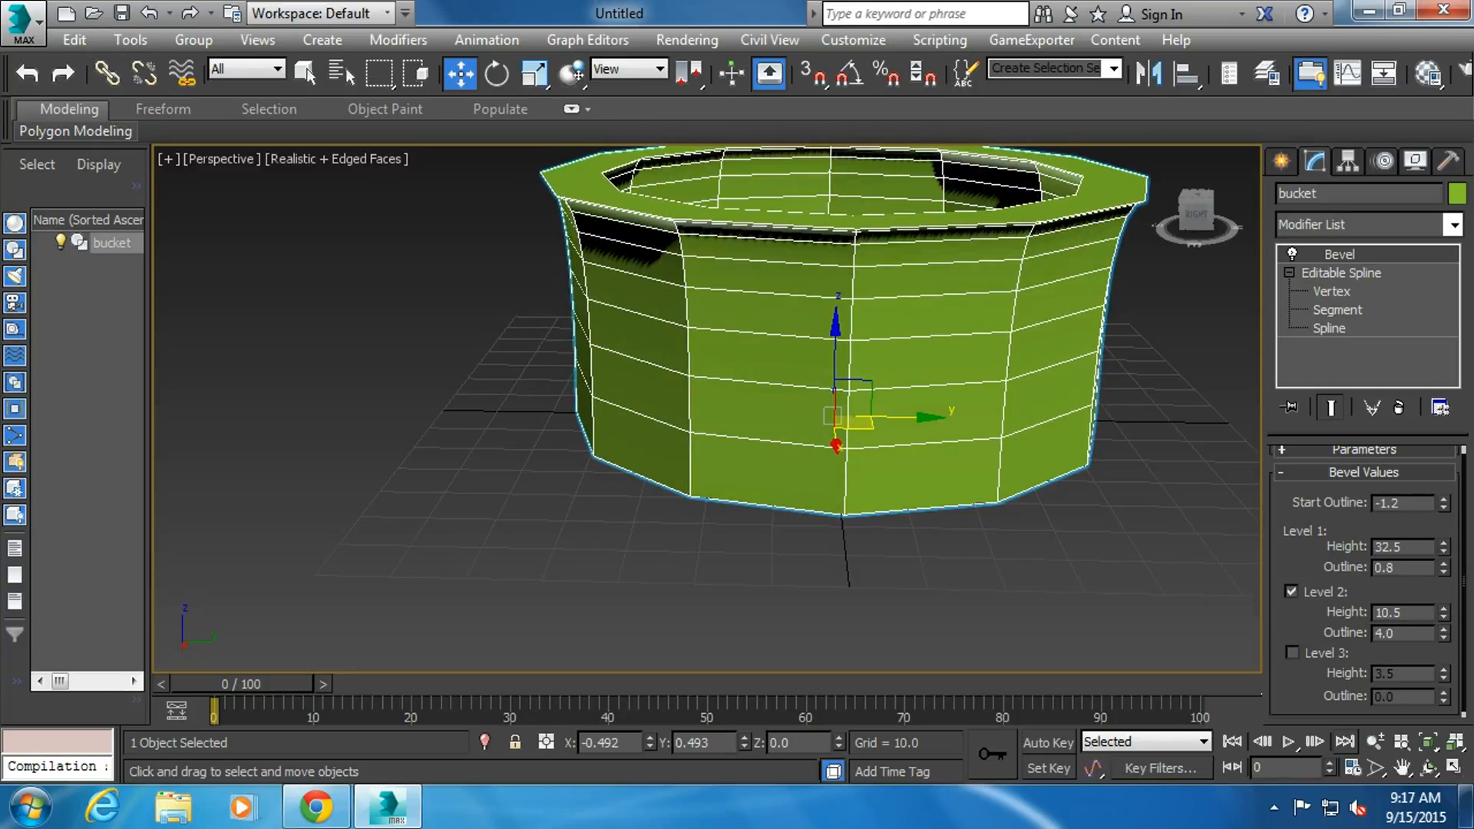
- Enable Bevel Level 3 and set its height to 18.5 and its outline to -3.6
{"action": "left_click", "coordinate": [1291, 652]}
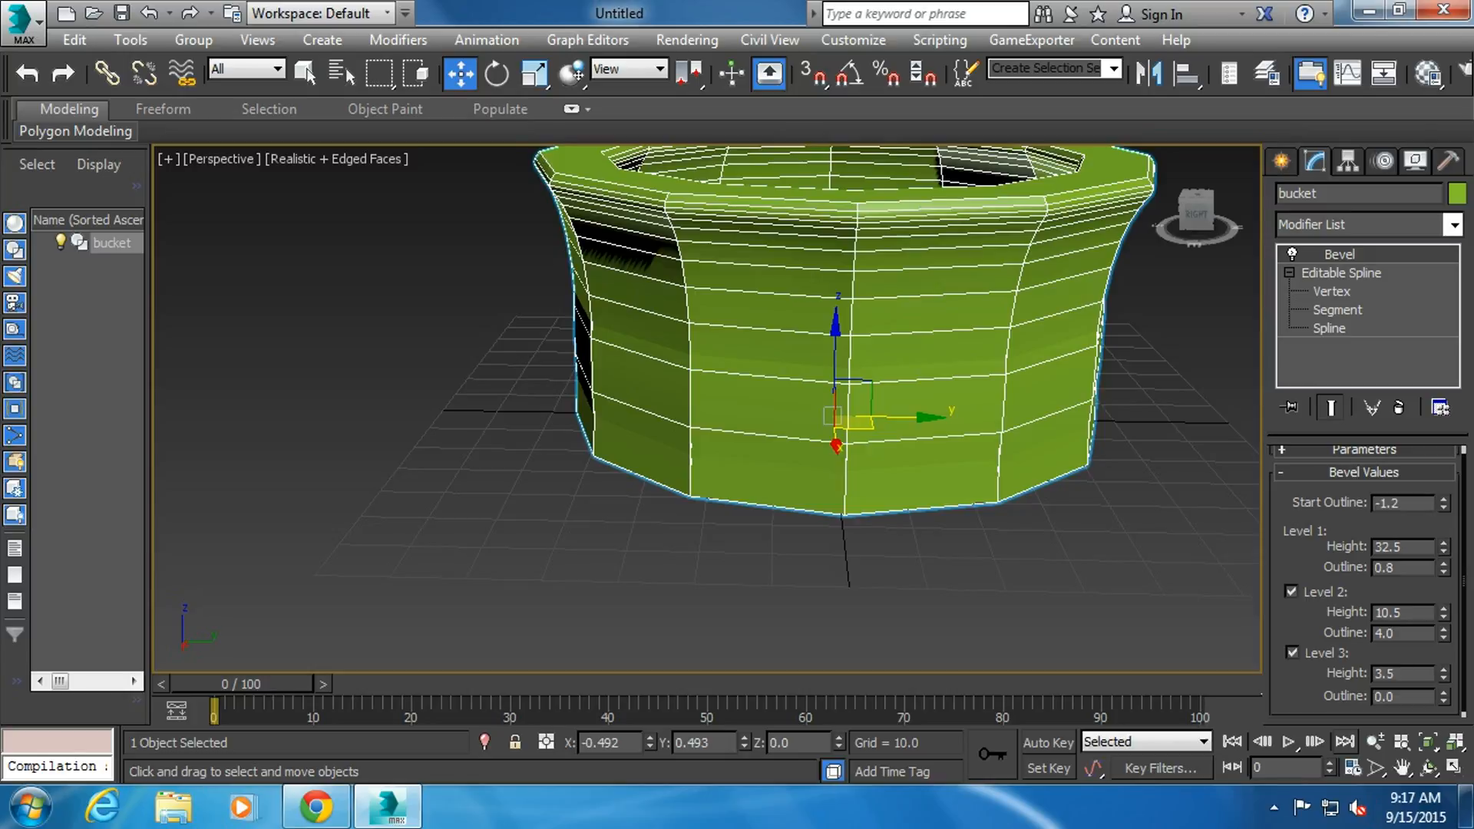
{"action": "left_click_drag", "start_coordinate": [1443, 671], "coordinate": [1443, 644]}
{"action": "middle_click_drag", "start_coordinate": [1159, 488], "coordinate": [1067, 584]}
{"action": "scroll", "coordinate": [1067, 583], "scroll_direction": "down", "scroll_amount": 2}
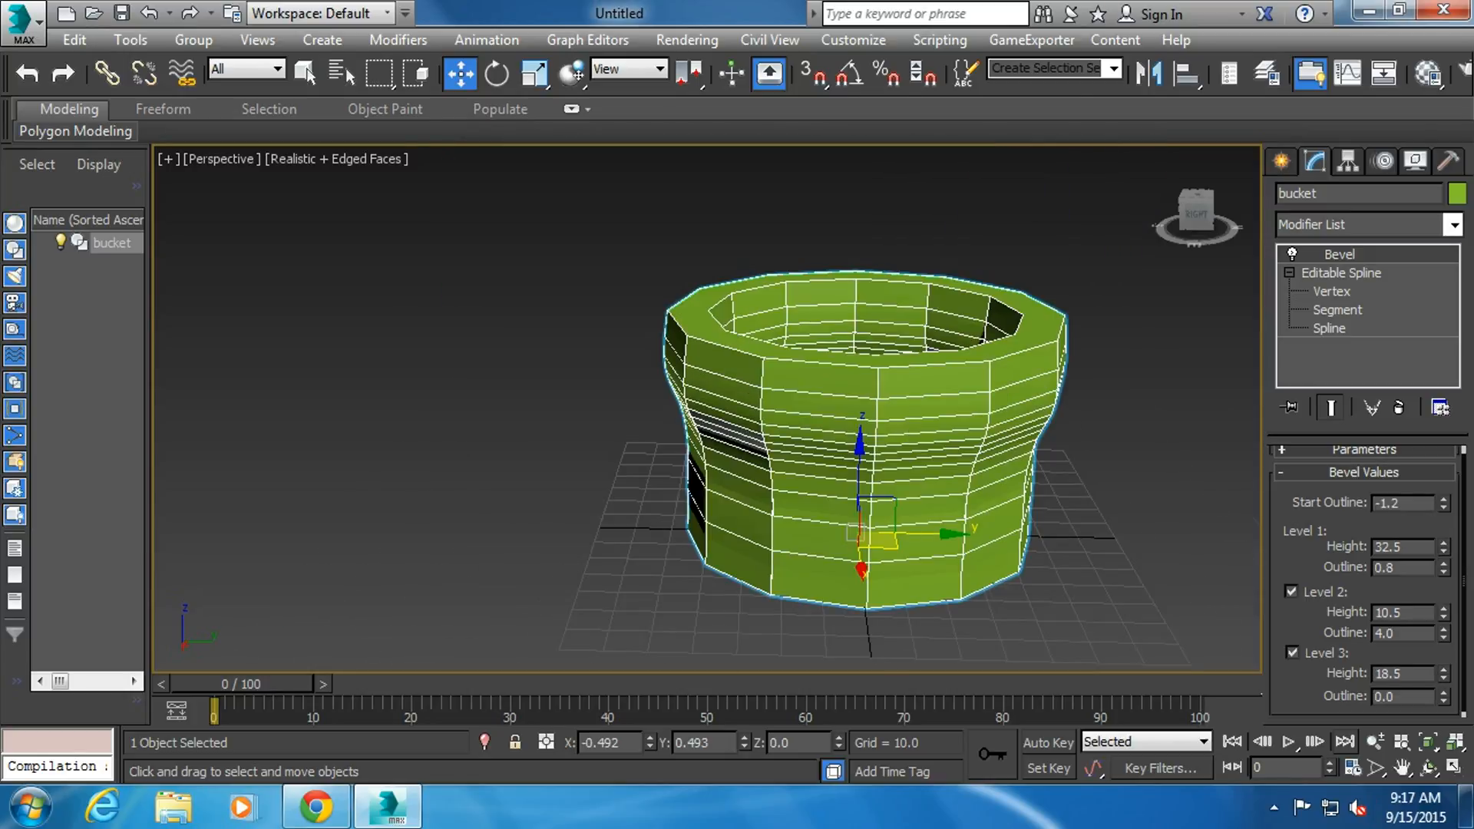
{"action": "scroll", "coordinate": [1070, 576], "scroll_direction": "up", "scroll_amount": 2}
{"action": "left_click_drag", "start_coordinate": [1444, 699], "coordinate": [1444, 725]}
{"action": "middle_click_drag", "start_coordinate": [1073, 498], "coordinate": [933, 483]}
{"action": "scroll", "coordinate": [1065, 499], "scroll_direction": "down", "scroll_amount": 2}
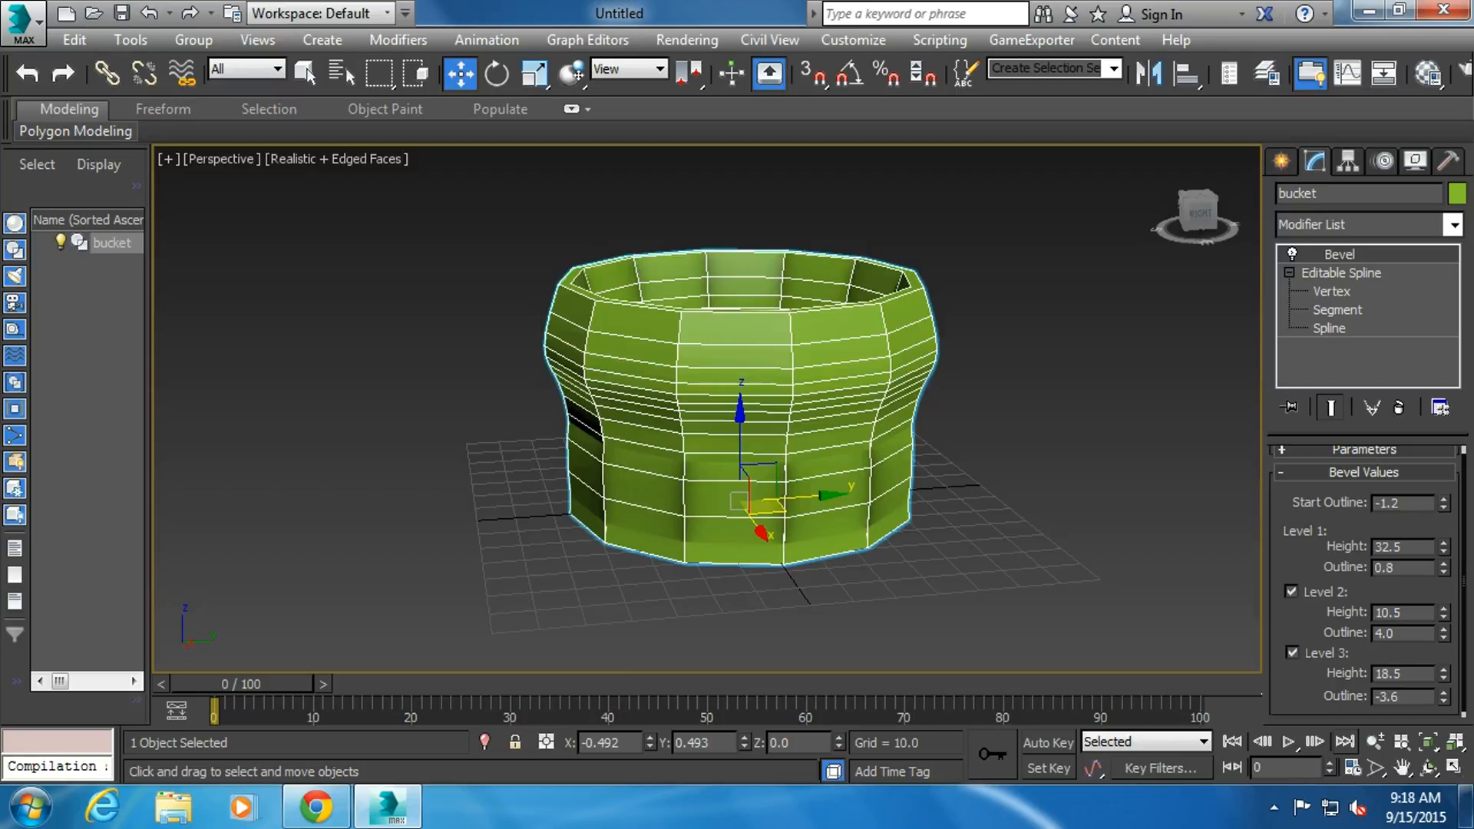
- Save the scene in the scenes folder under the file name bucket
{"action": "left_click", "coordinate": [23, 23]}
{"action": "left_click", "coordinate": [76, 276]}
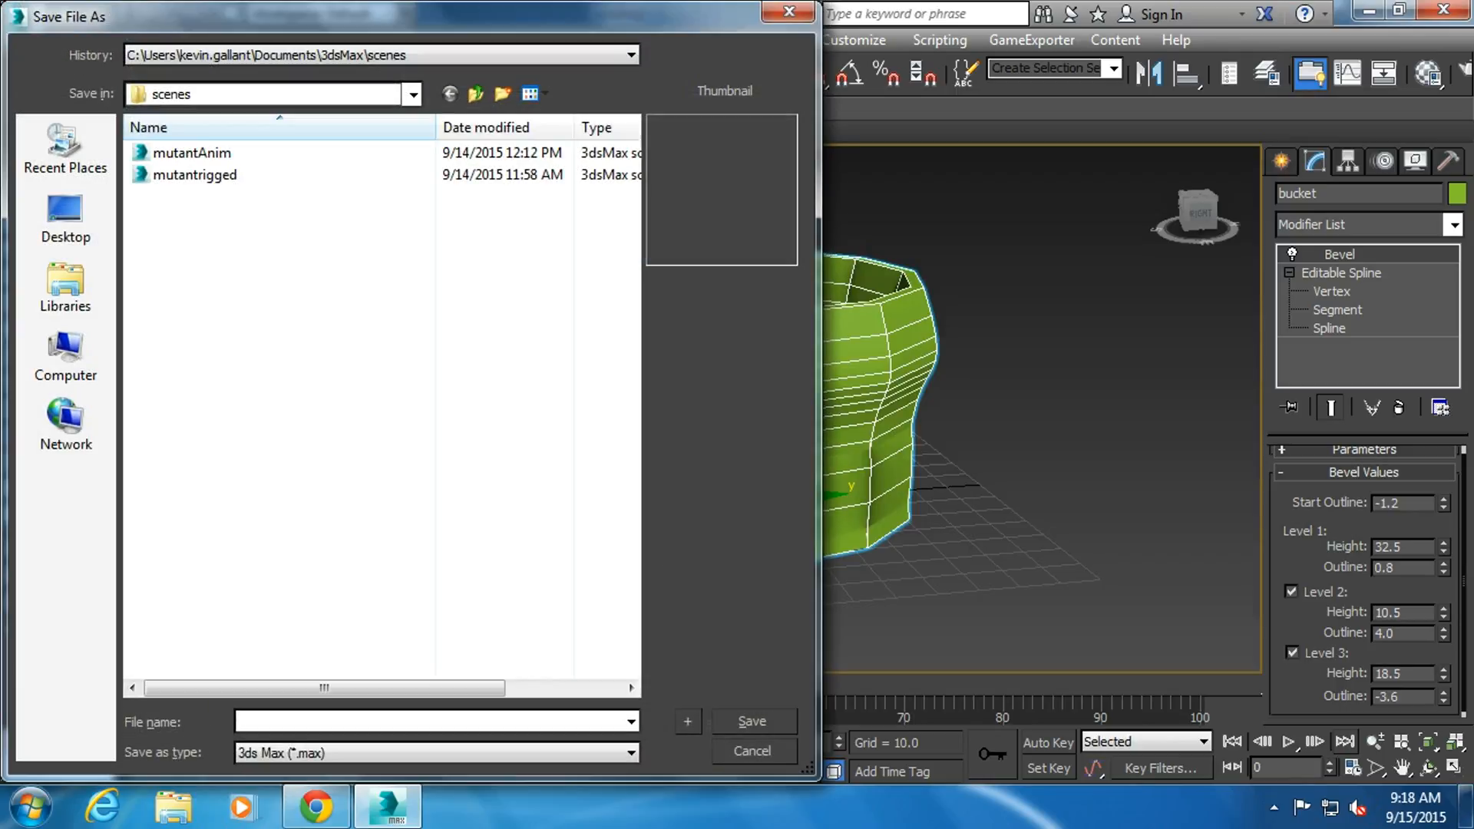
{"action": "type", "text": "bucket"}
{"action": "key", "text": "Return"}
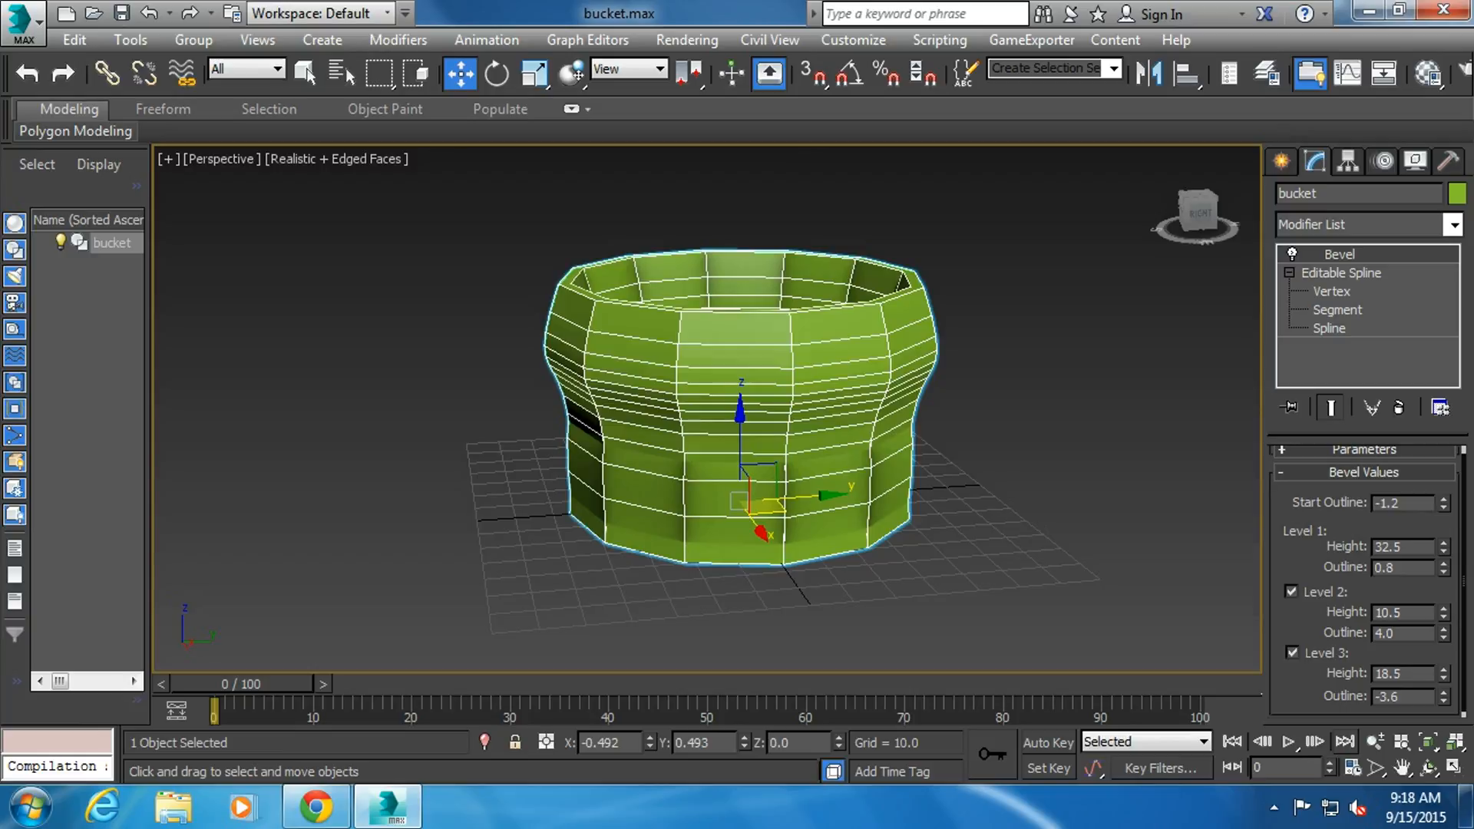
- Convert the bucket to an Editable Poly and start editing its edges from the underside
{"action": "right_click", "coordinate": [766, 362]}
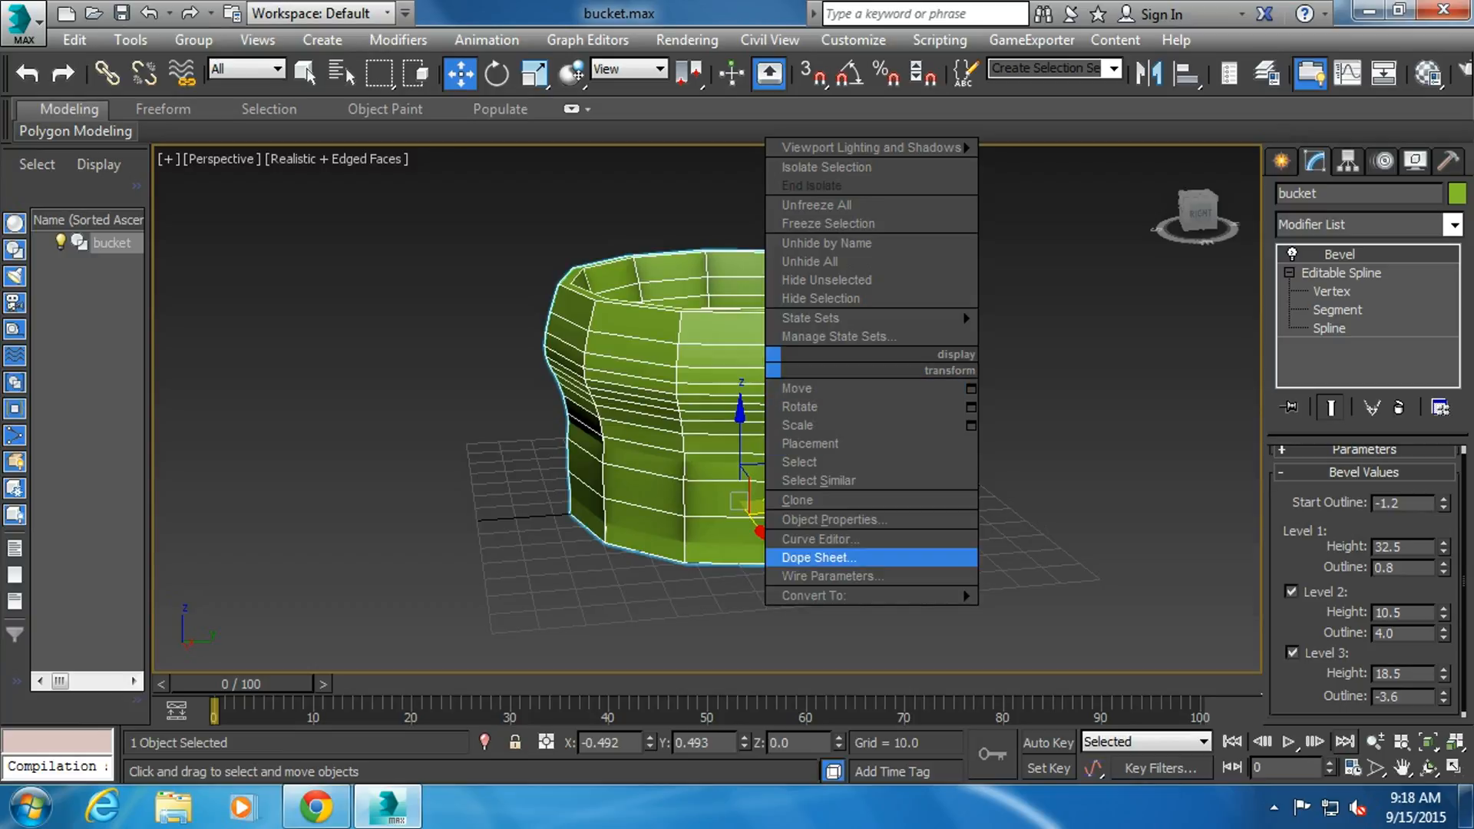
{"action": "mouse_move", "coordinate": [814, 596]}
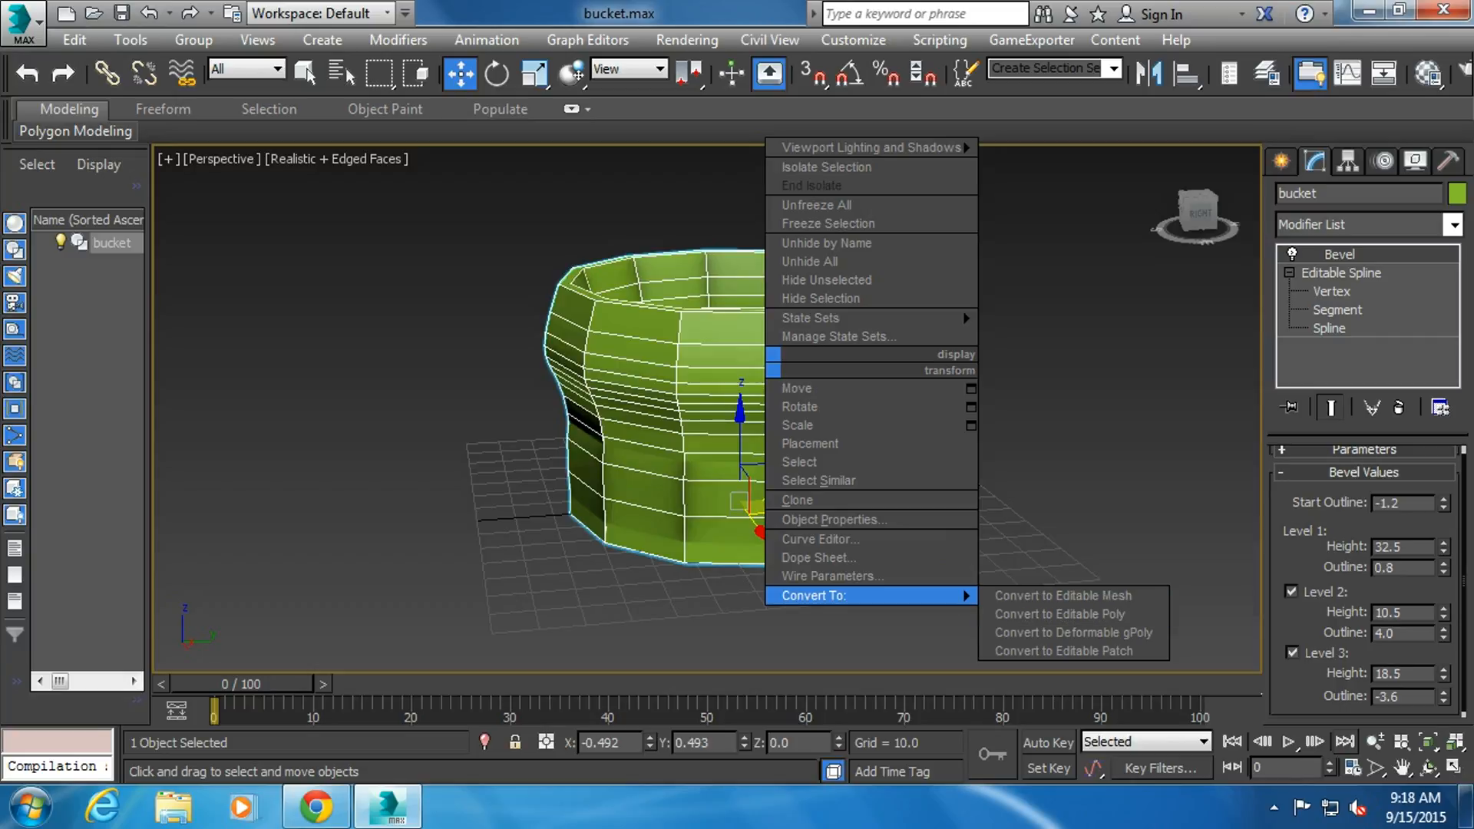
{"action": "left_click", "coordinate": [1060, 614]}
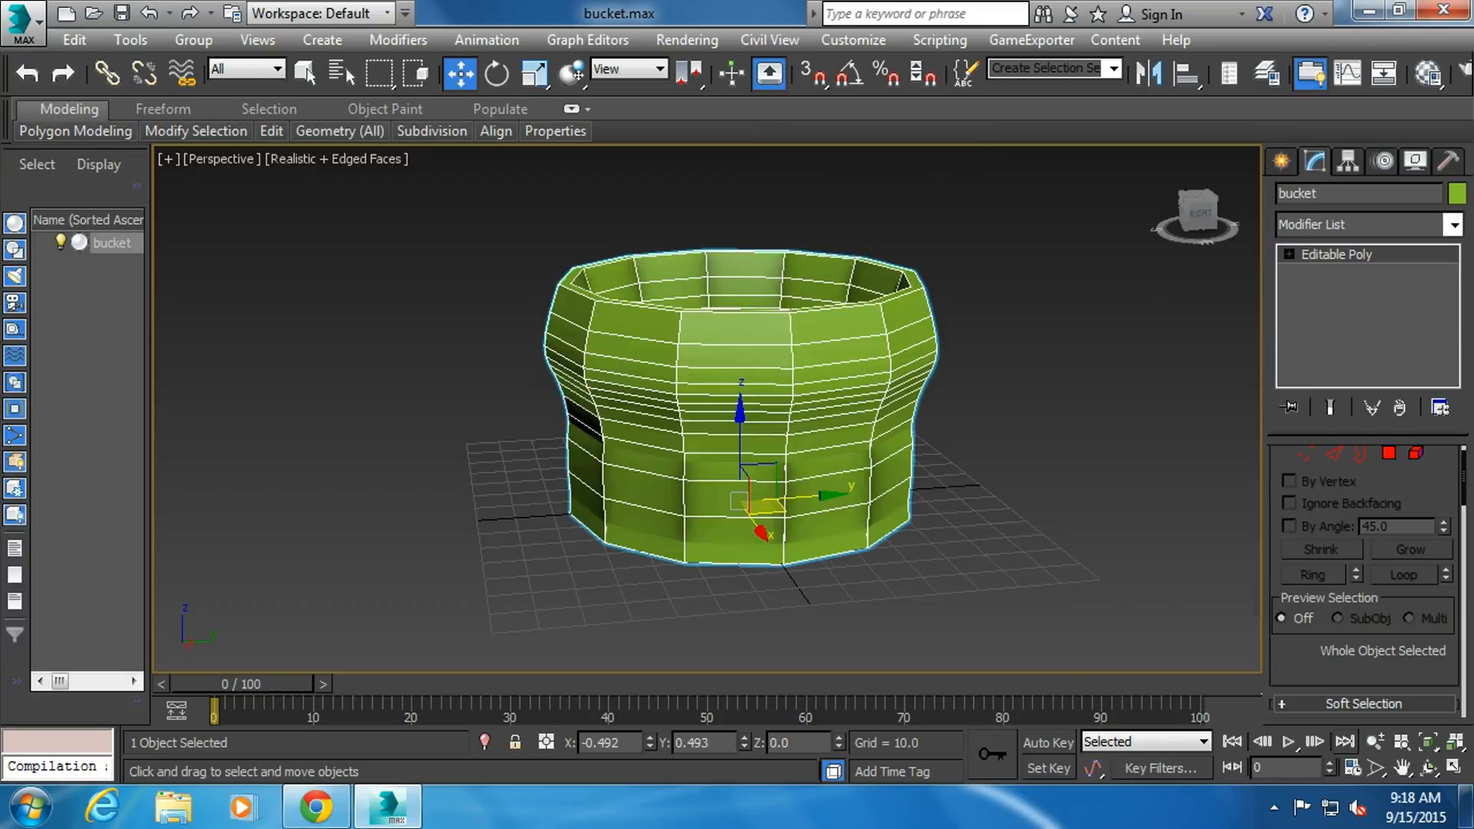
{"action": "left_click", "coordinate": [1334, 453]}
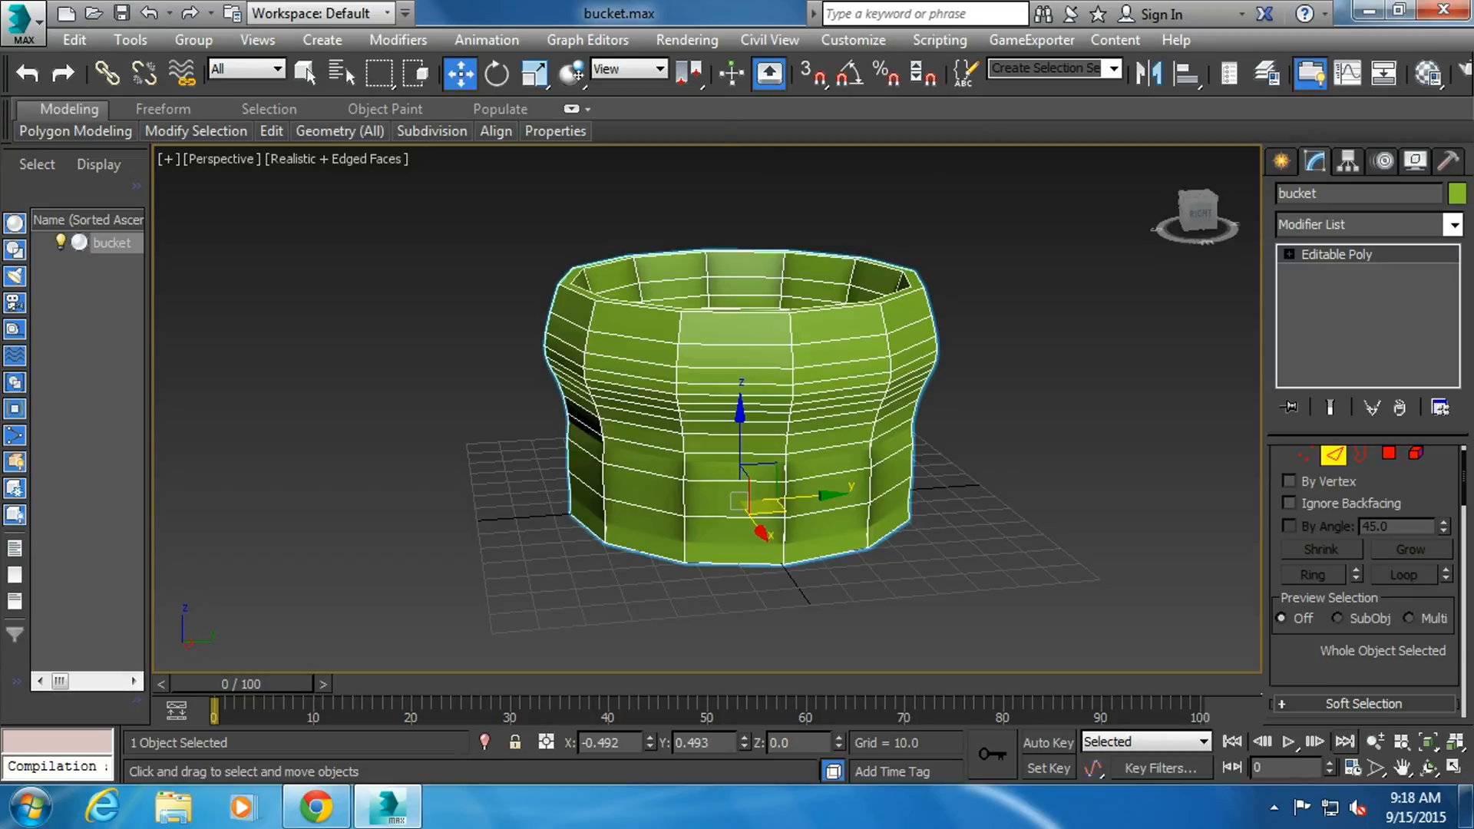
{"action": "middle_click_drag", "start_coordinate": [988, 465], "coordinate": [978, 308], "text": "alt"}
{"action": "scroll", "coordinate": [1366, 568], "scroll_direction": "up", "scroll_amount": 1}
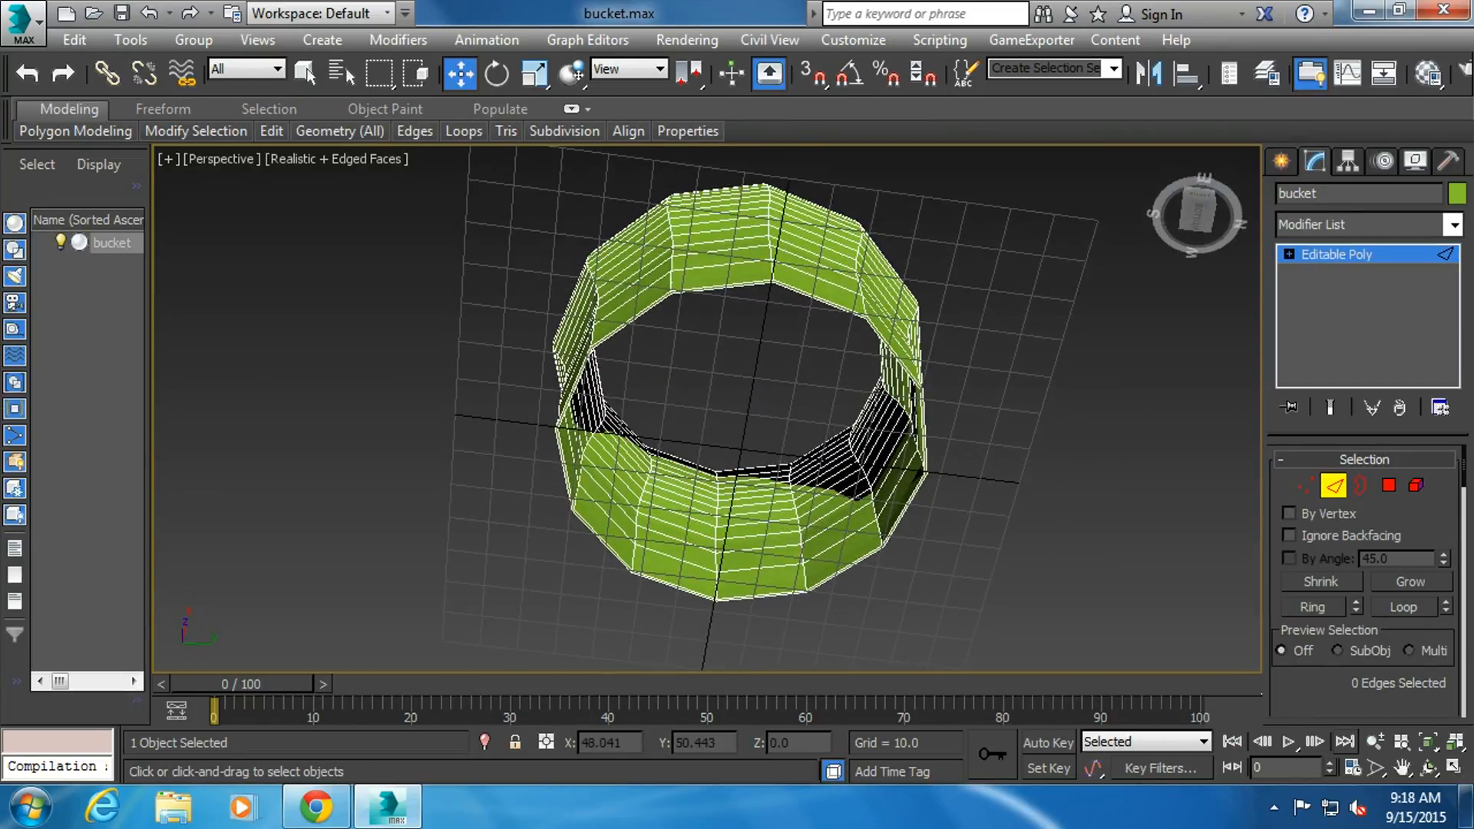
{"action": "scroll", "coordinate": [980, 308], "scroll_direction": "up", "scroll_amount": 3}
{"action": "left_click", "coordinate": [828, 394]}
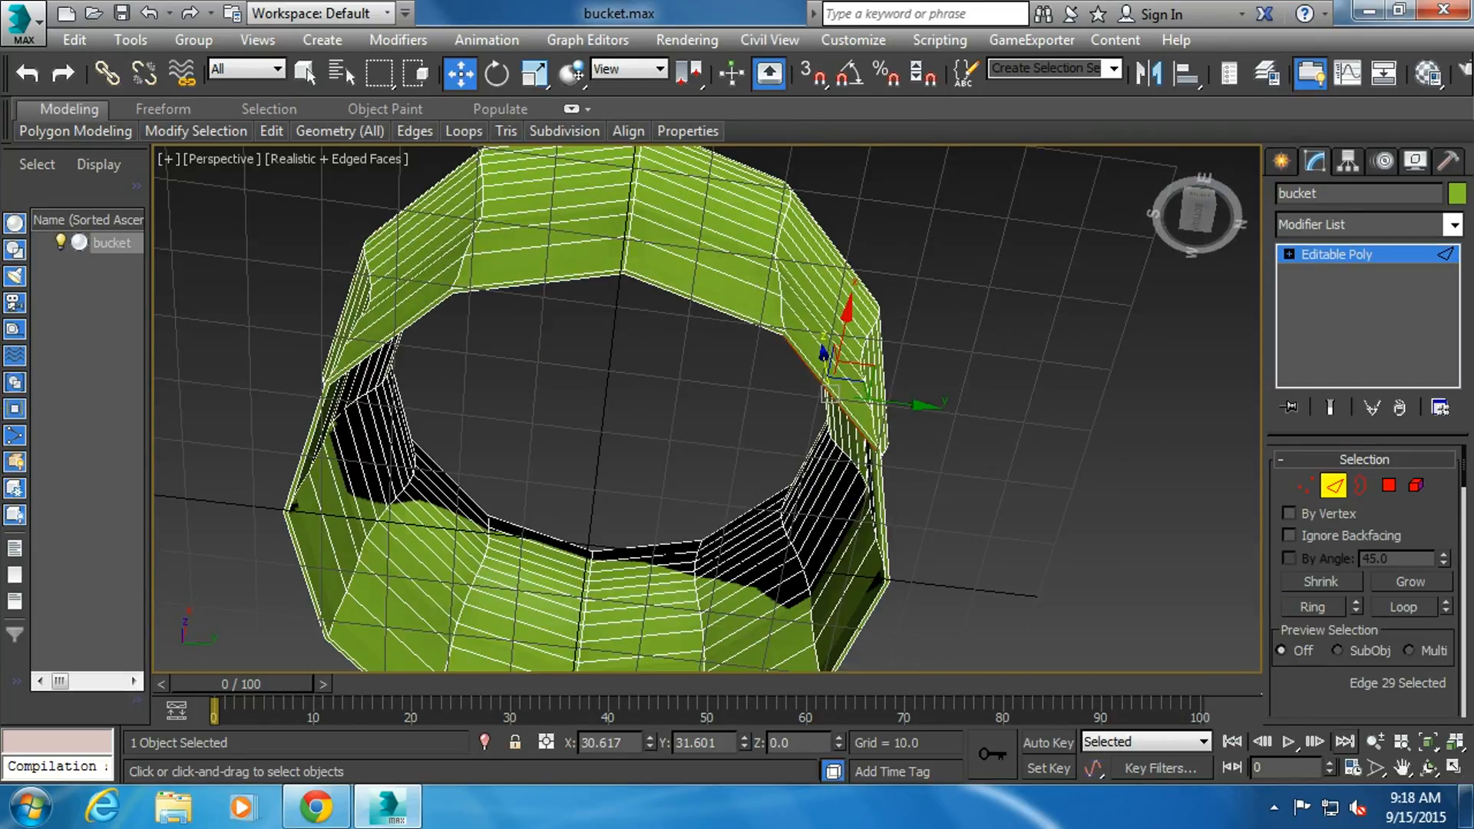
{"action": "left_click", "coordinate": [763, 330], "text": "ctrl"}
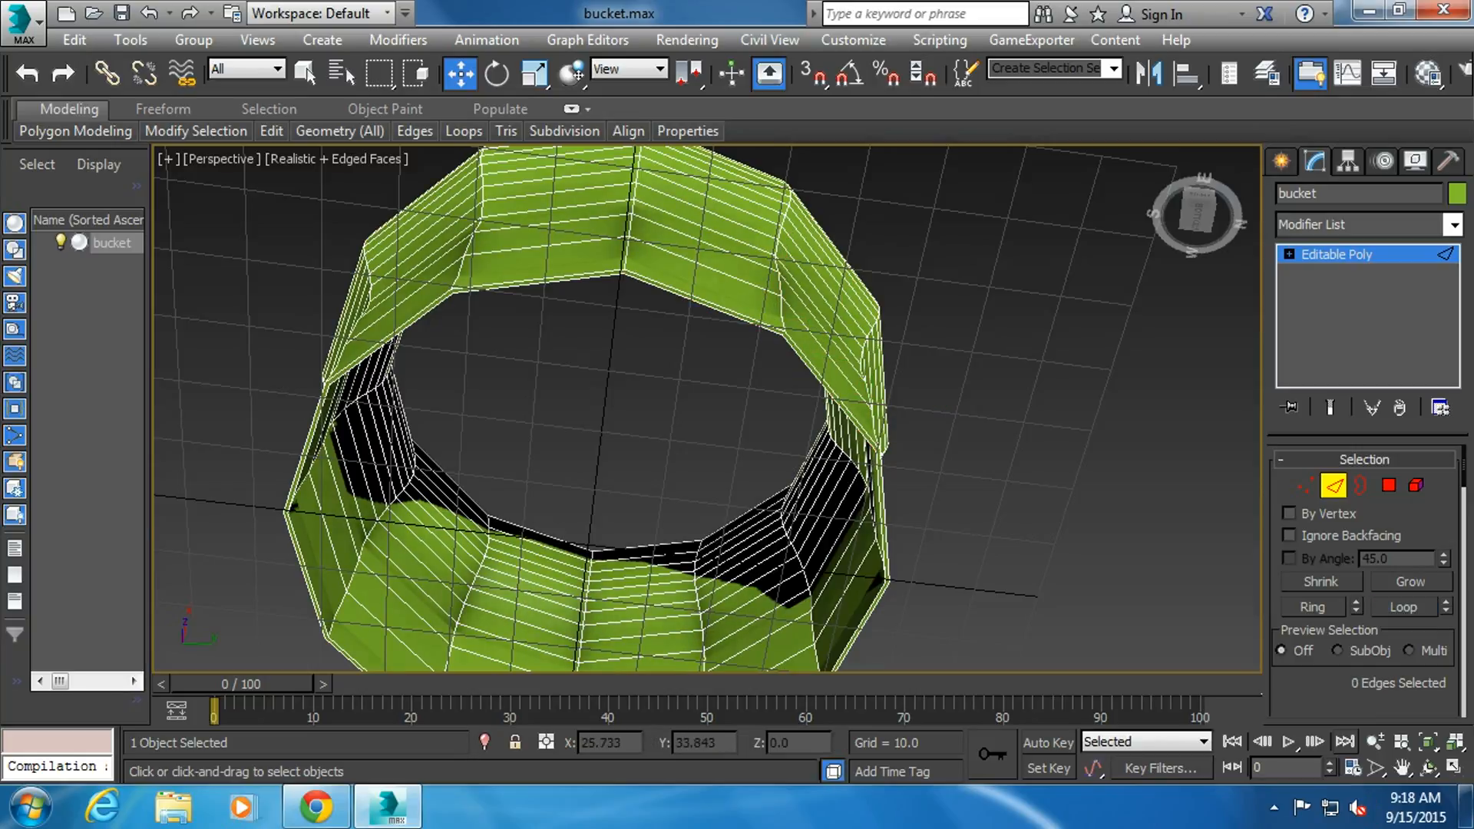
{"action": "left_click", "coordinate": [839, 397]}
{"action": "left_click", "coordinate": [829, 394]}
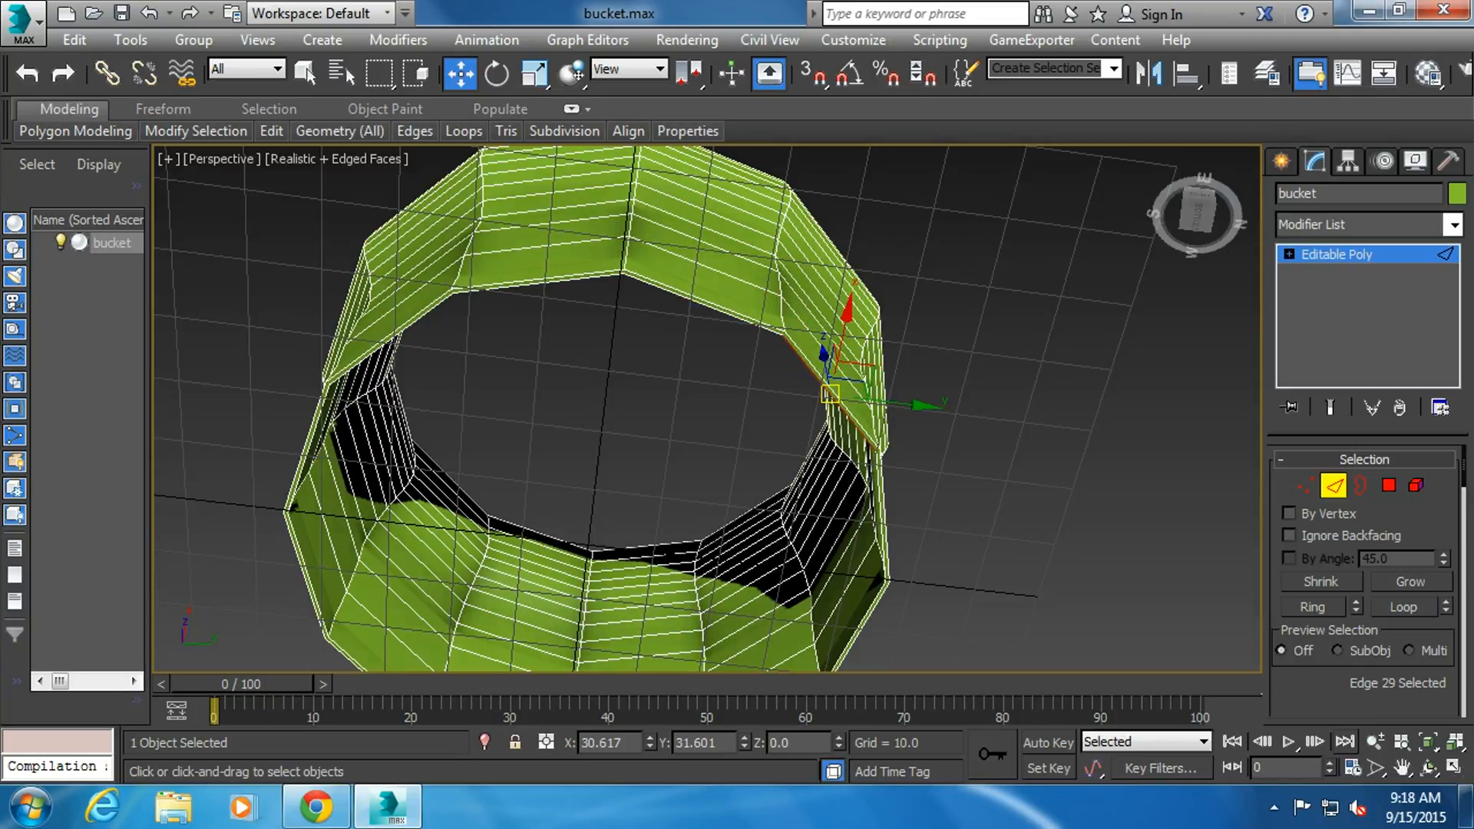
{"action": "left_click", "coordinate": [768, 349], "text": "ctrl"}
{"action": "left_click", "coordinate": [767, 349]}
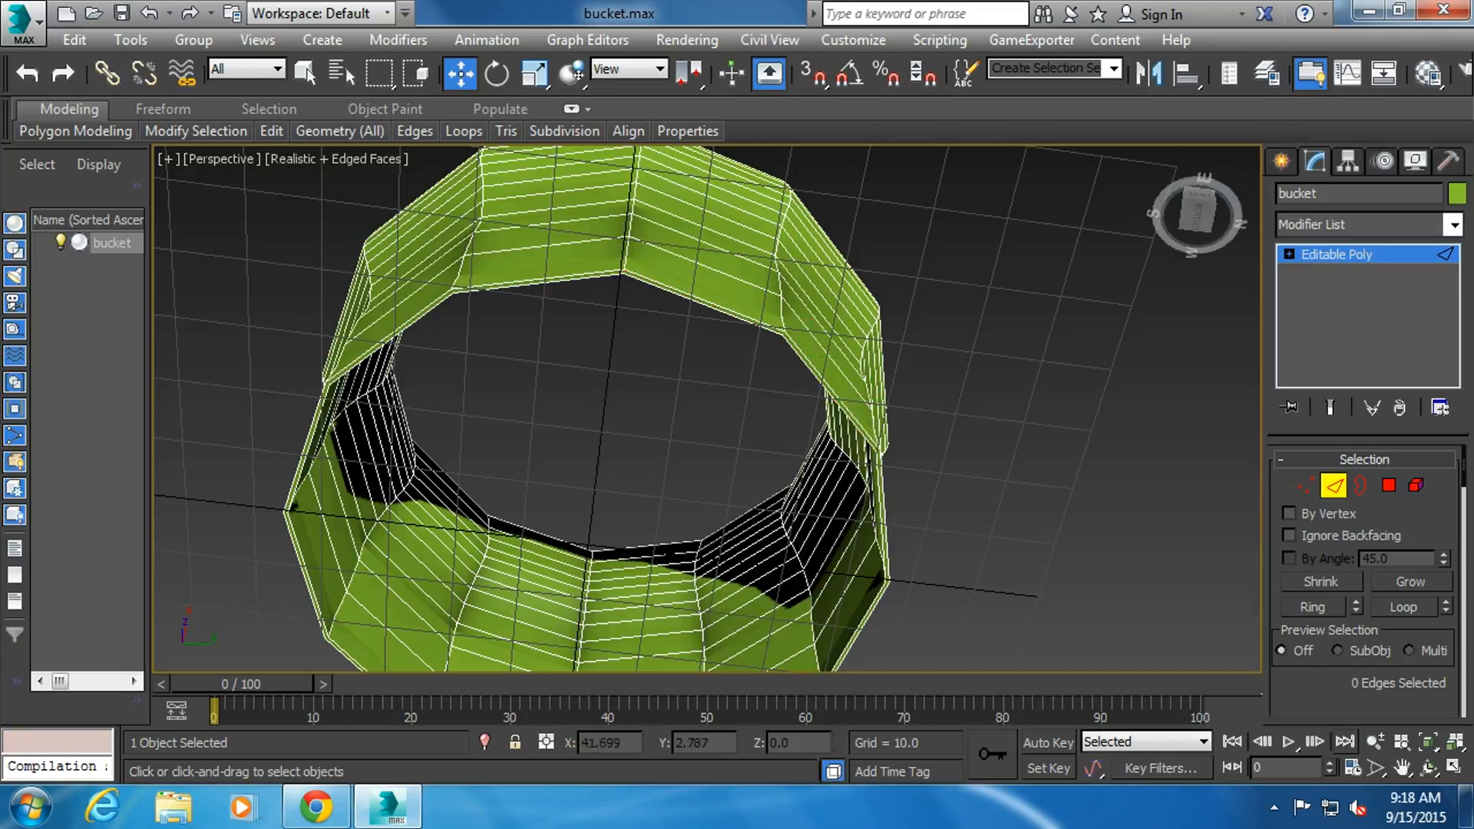
- Select all 12 inner edges around the open bottom of the bucket, replacing the wrongly picked outer edge with the inner one
{"action": "scroll", "coordinate": [644, 368], "scroll_direction": "up", "scroll_amount": 3}
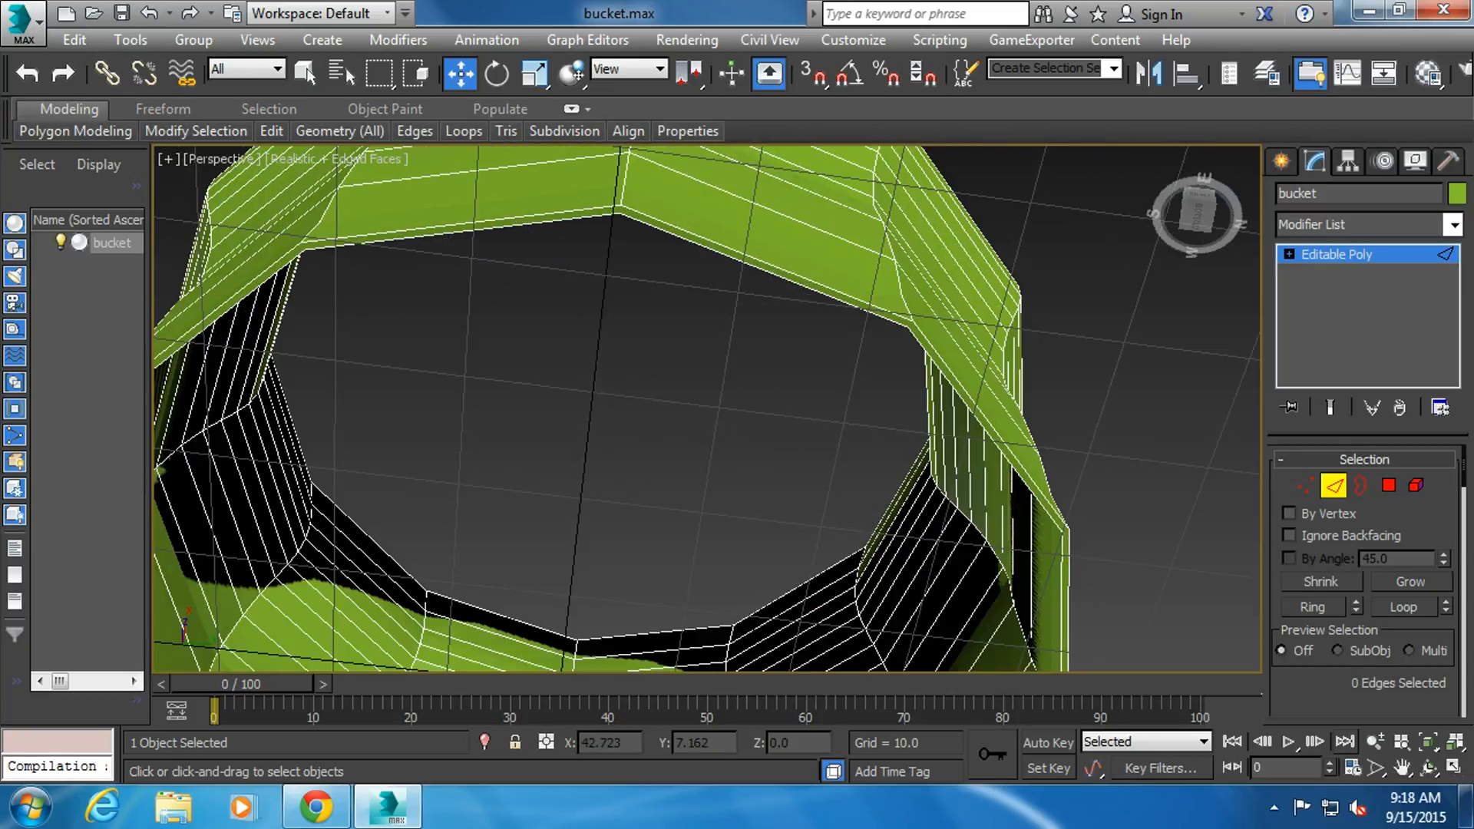
{"action": "left_click", "coordinate": [732, 259]}
{"action": "left_click", "coordinate": [462, 231], "text": "ctrl"}
{"action": "middle_click_drag", "start_coordinate": [462, 231], "coordinate": [729, 165]}
{"action": "left_click", "coordinate": [487, 236], "text": "ctrl"}
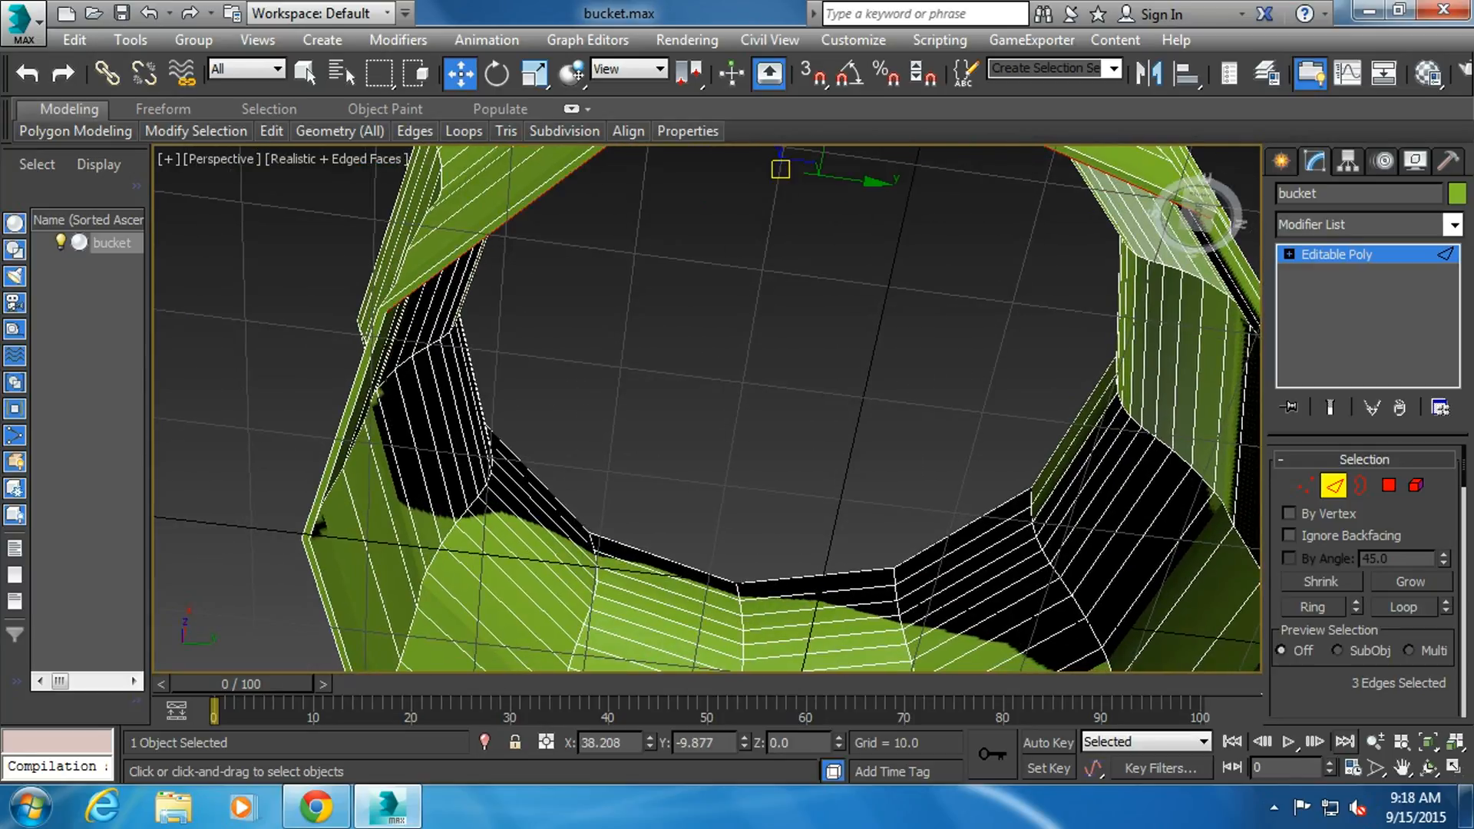
{"action": "left_click", "coordinate": [341, 420], "text": "ctrl"}
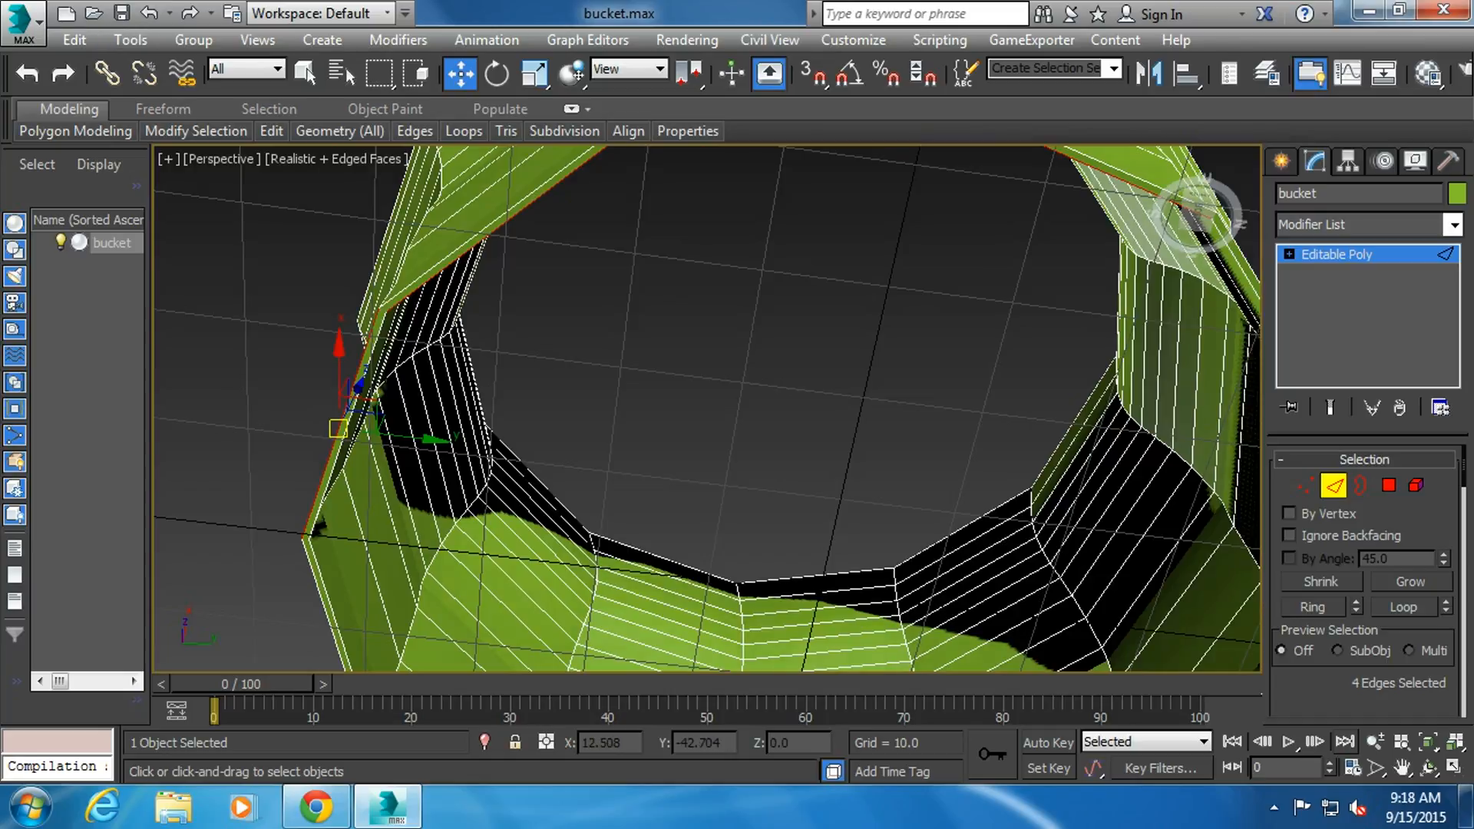
{"action": "left_click", "coordinate": [340, 421], "text": "alt"}
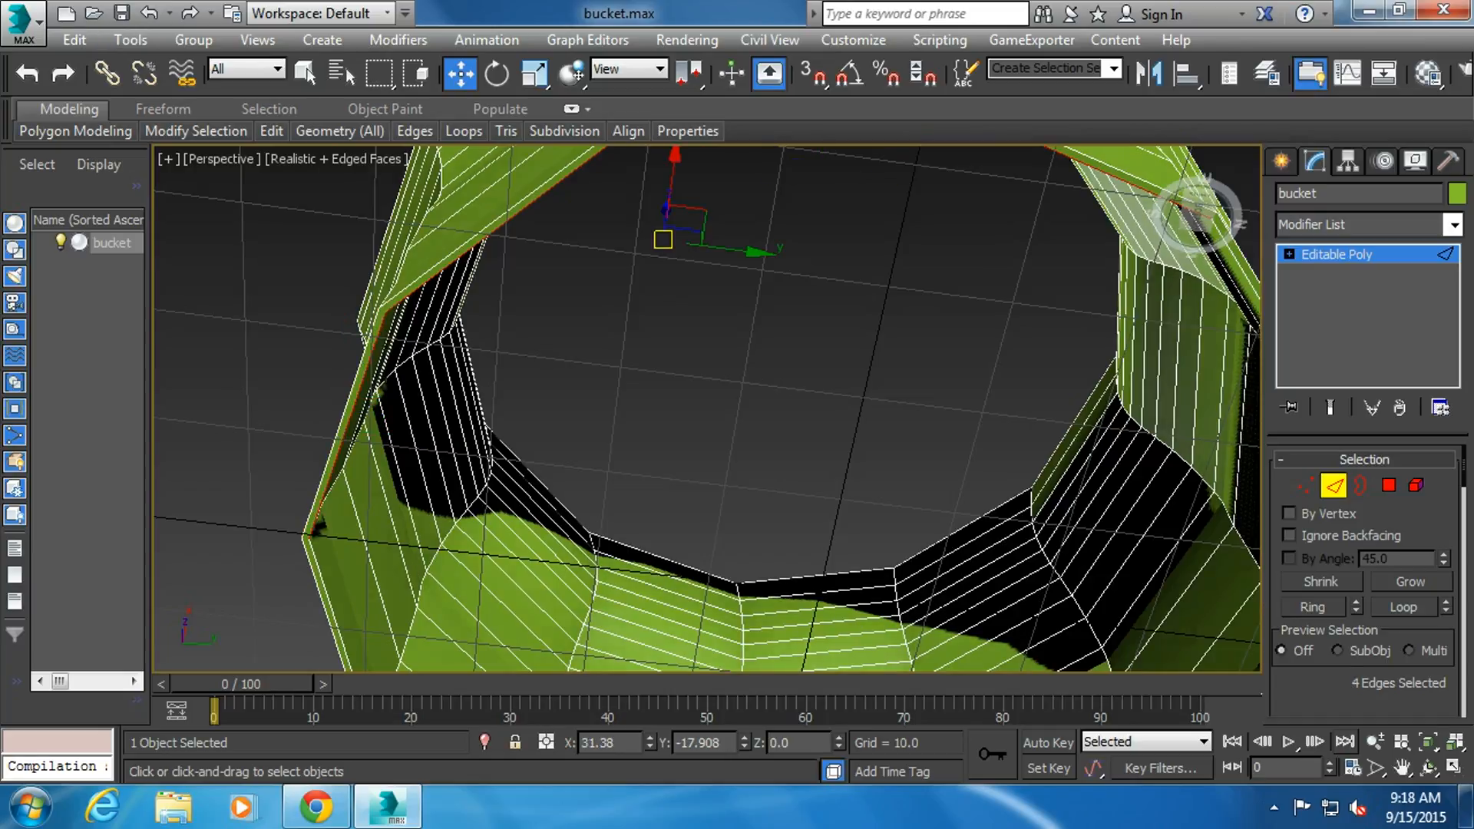
{"action": "middle_click_drag", "start_coordinate": [314, 529], "coordinate": [321, 209]}
{"action": "left_click", "coordinate": [321, 209], "text": "ctrl"}
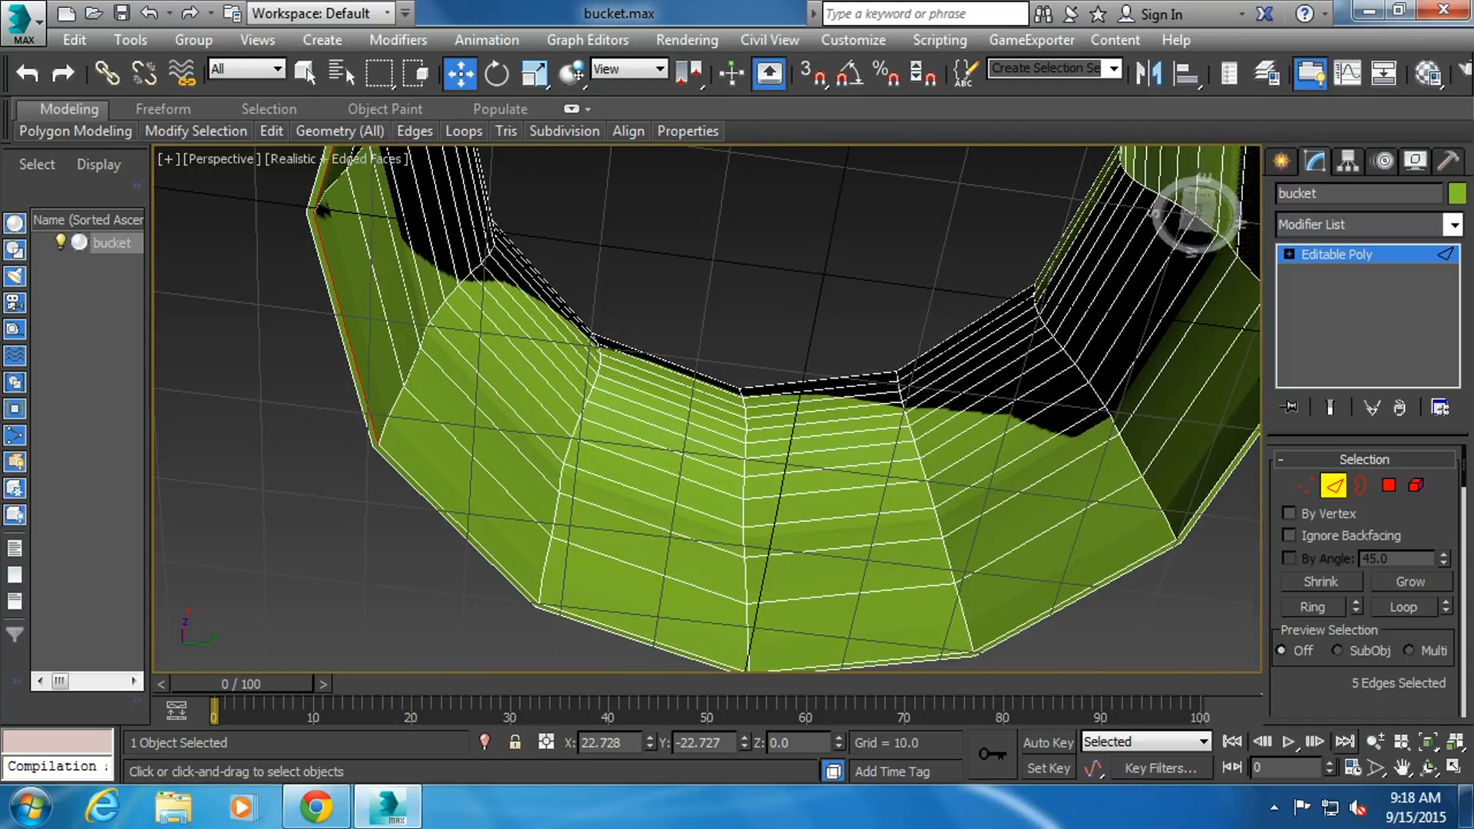
{"action": "left_click", "coordinate": [457, 525], "text": "ctrl"}
{"action": "left_click", "coordinate": [641, 637], "text": "ctrl"}
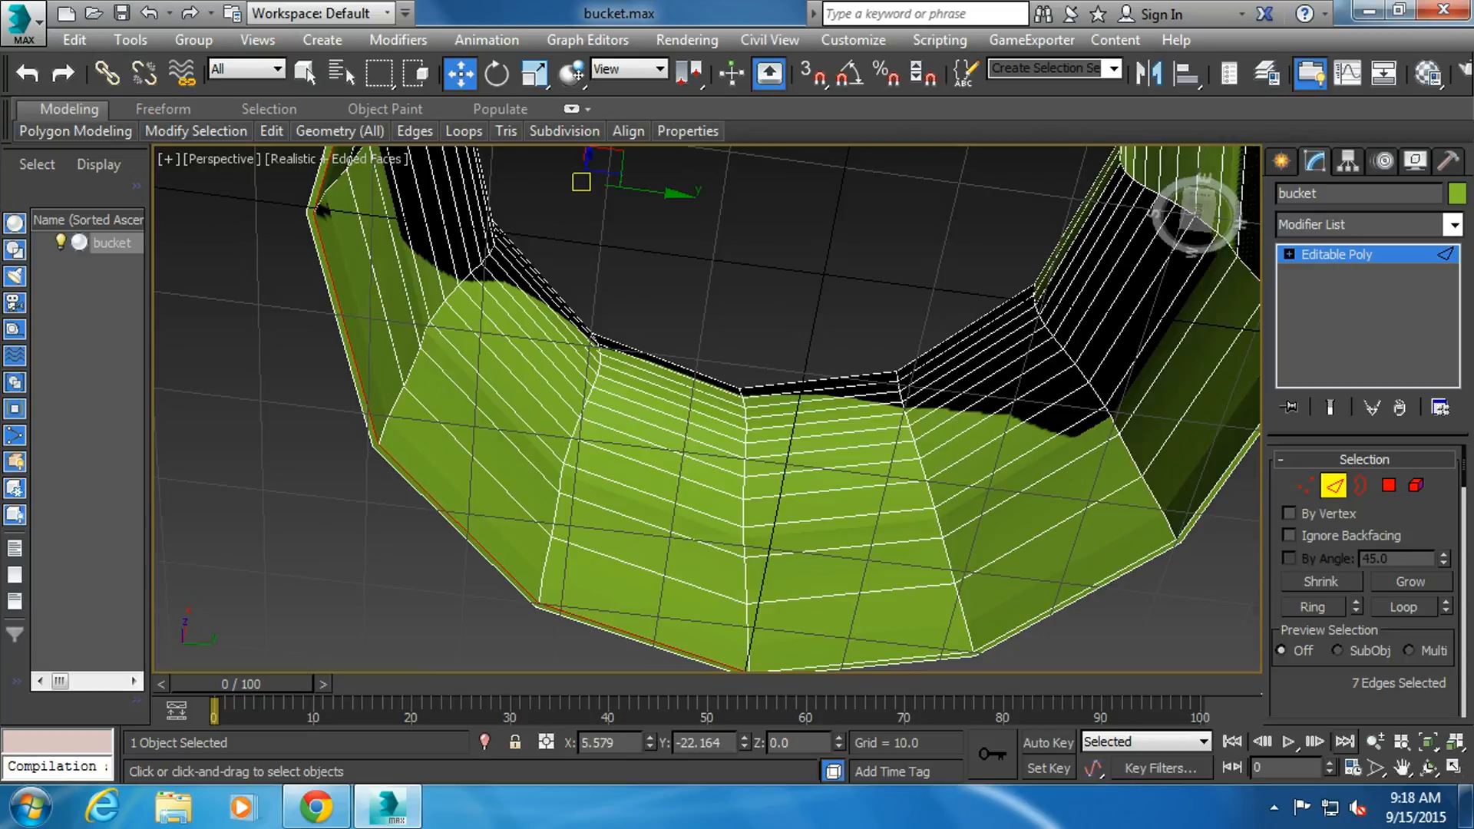
{"action": "left_click", "coordinate": [867, 661], "text": "ctrl"}
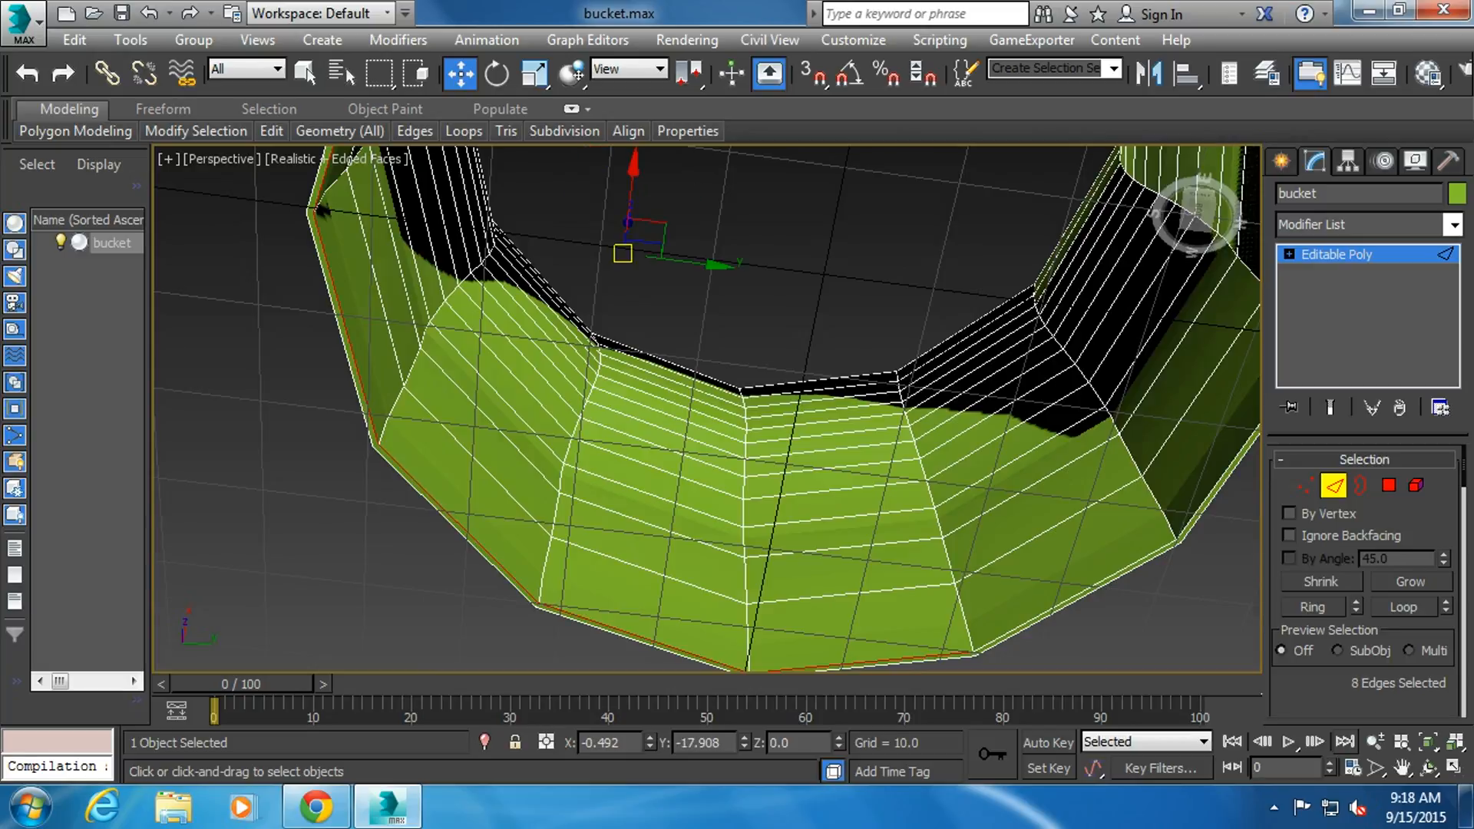
{"action": "left_click", "coordinate": [1074, 598], "text": "ctrl"}
{"action": "middle_click_drag", "start_coordinate": [1070, 568], "coordinate": [833, 676]}
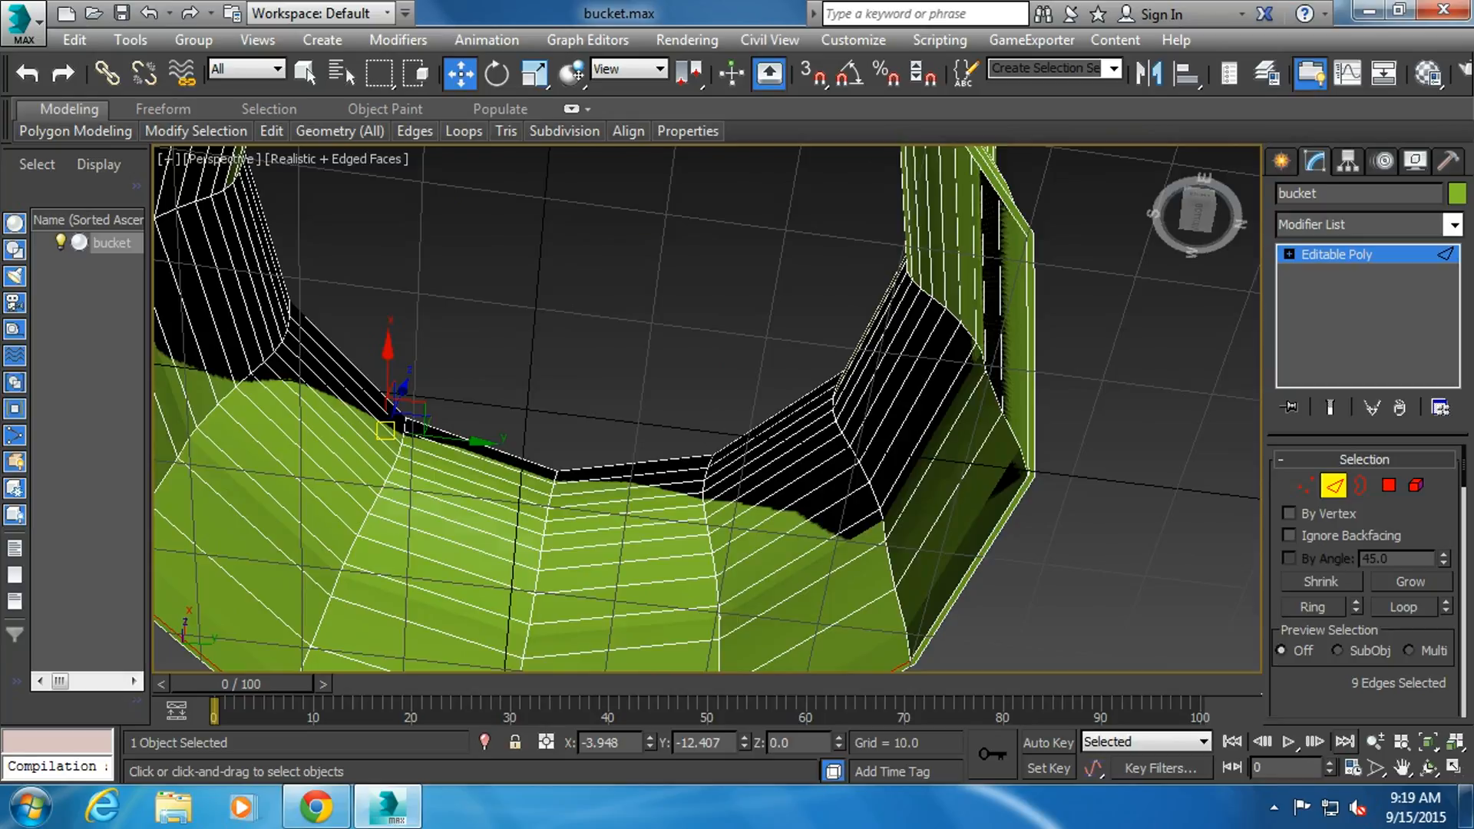
{"action": "left_click", "coordinate": [970, 568], "text": "ctrl"}
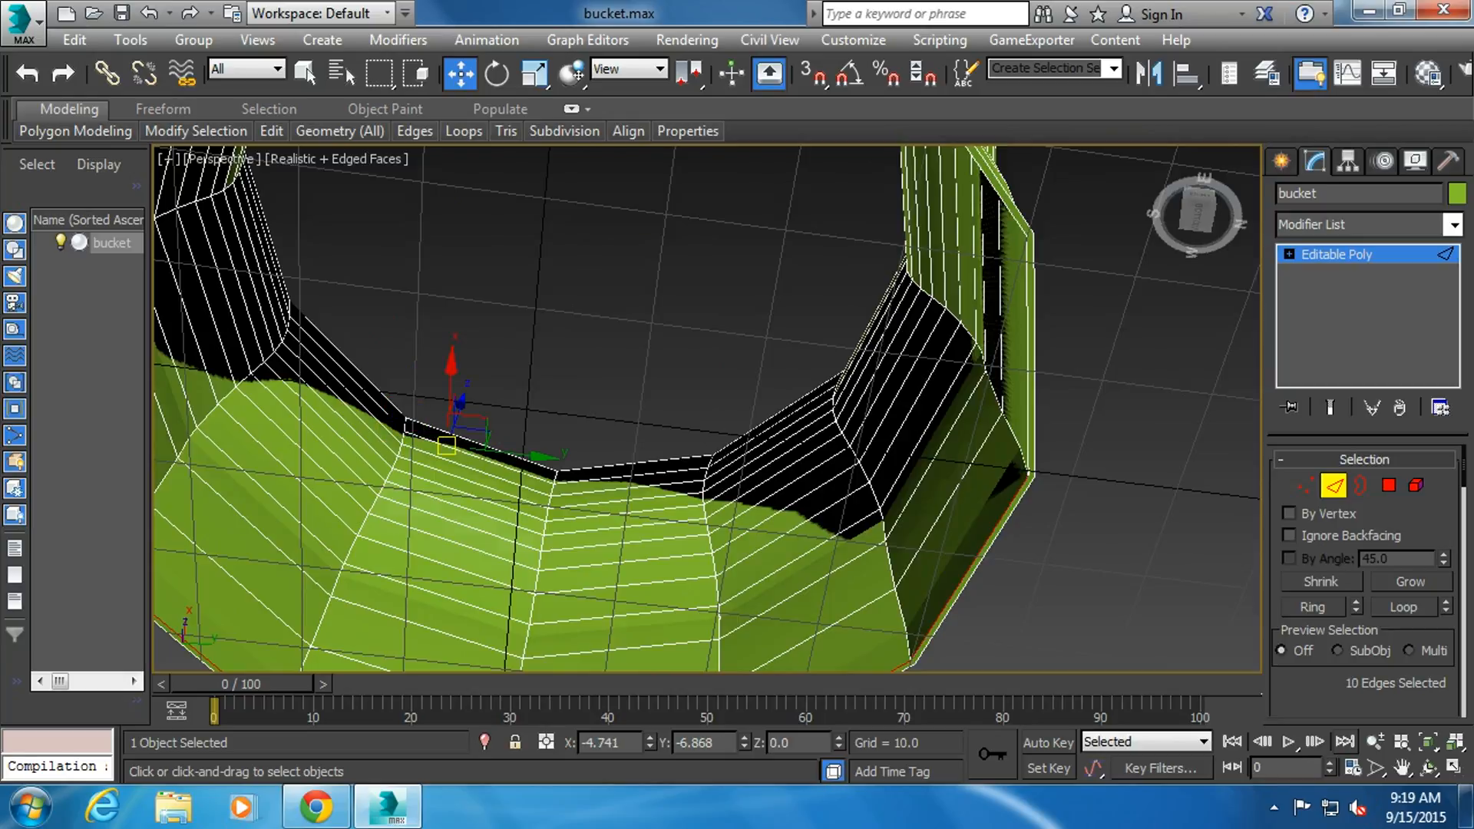
{"action": "left_click", "coordinate": [1028, 358], "text": "ctrl"}
{"action": "middle_click_drag", "start_coordinate": [1028, 357], "coordinate": [1051, 594]}
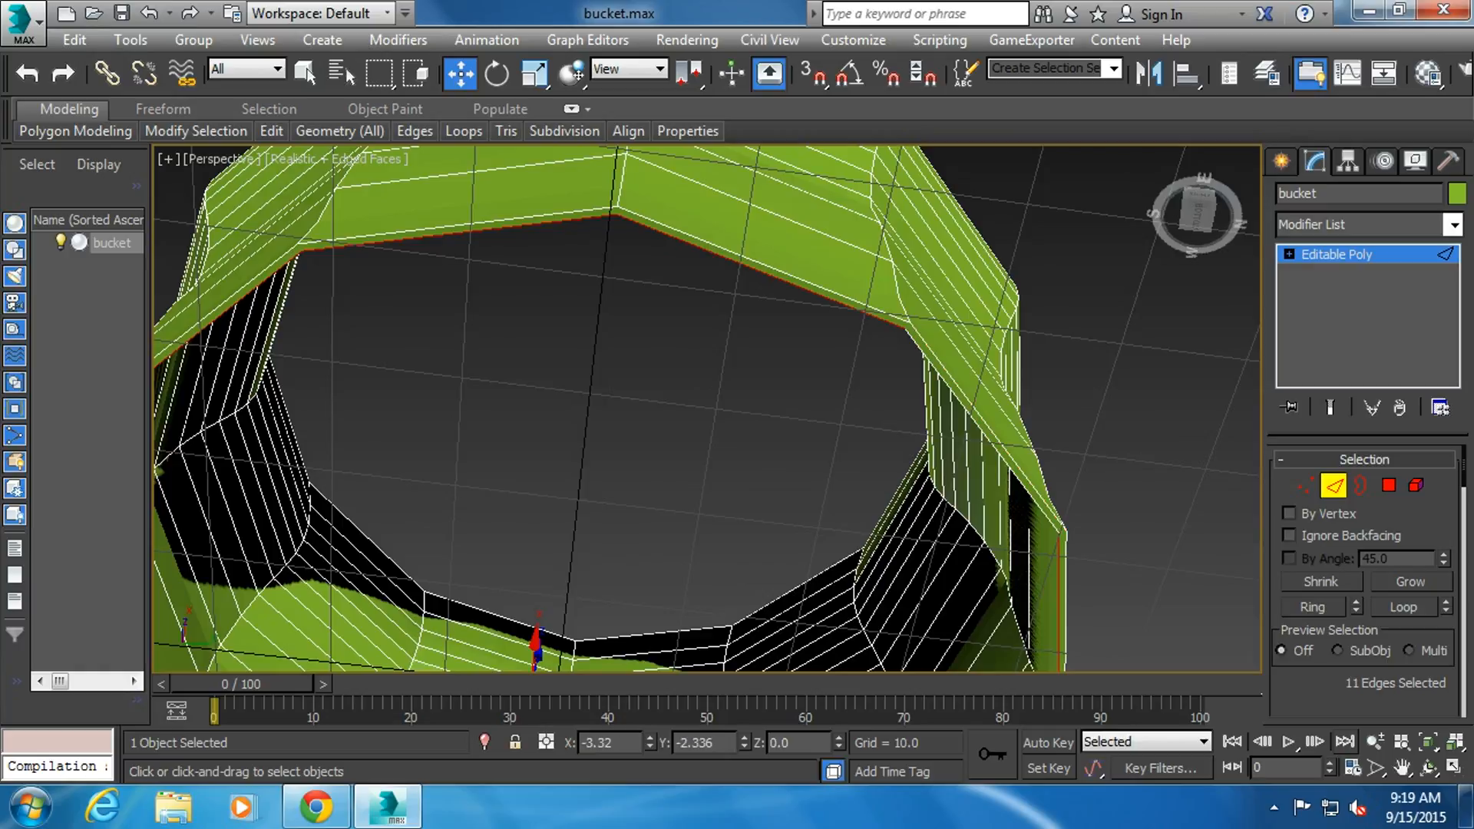
{"action": "left_click", "coordinate": [982, 430], "text": "ctrl"}
- Collapse the selected bottom edges to close the bucket's floor, check it from outside and inside, and leave edge editing
{"action": "scroll", "coordinate": [1366, 576], "scroll_direction": "down", "scroll_amount": 6}
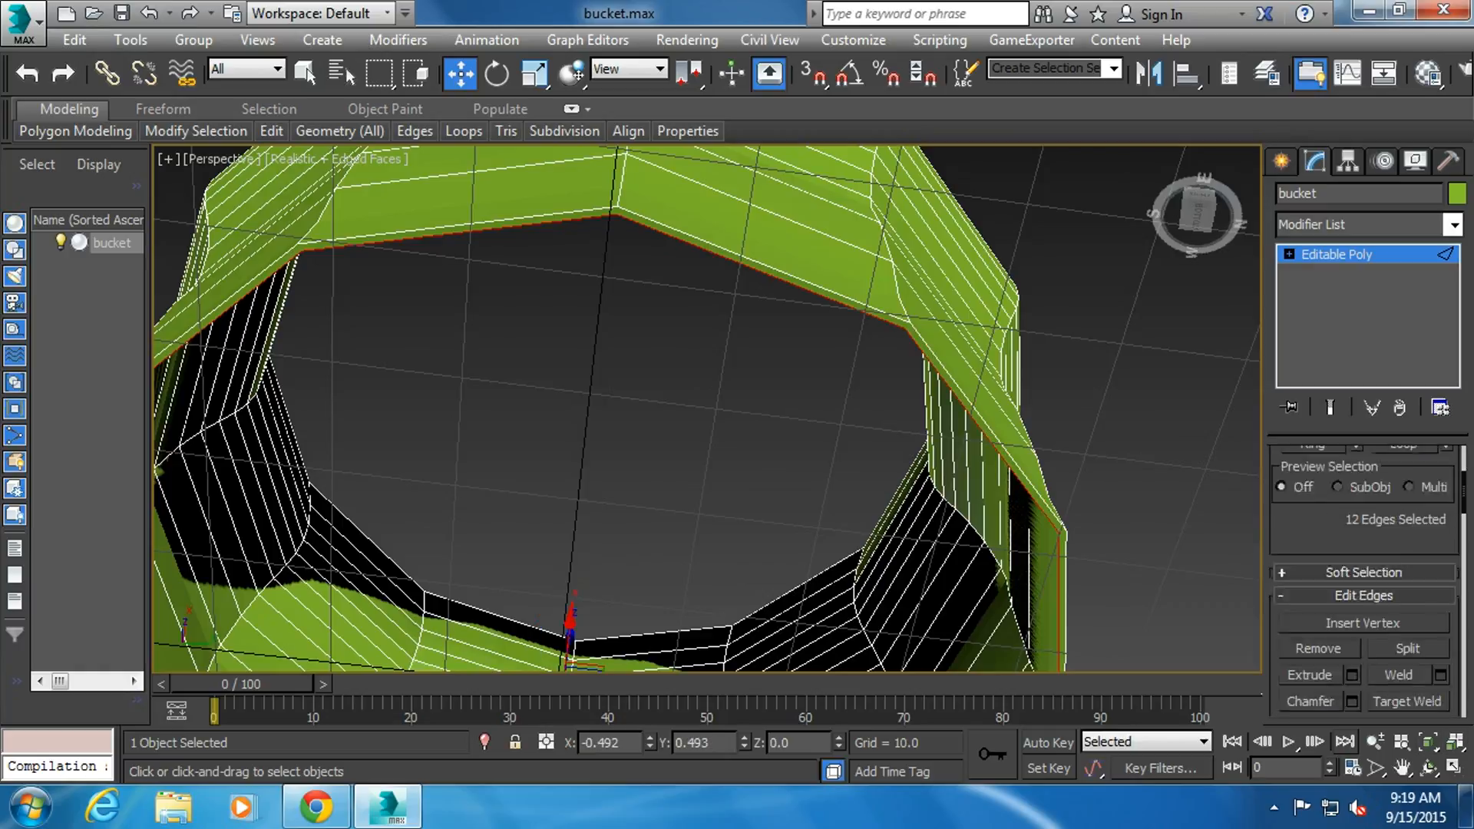
{"action": "scroll", "coordinate": [1366, 576], "scroll_direction": "down", "scroll_amount": 6}
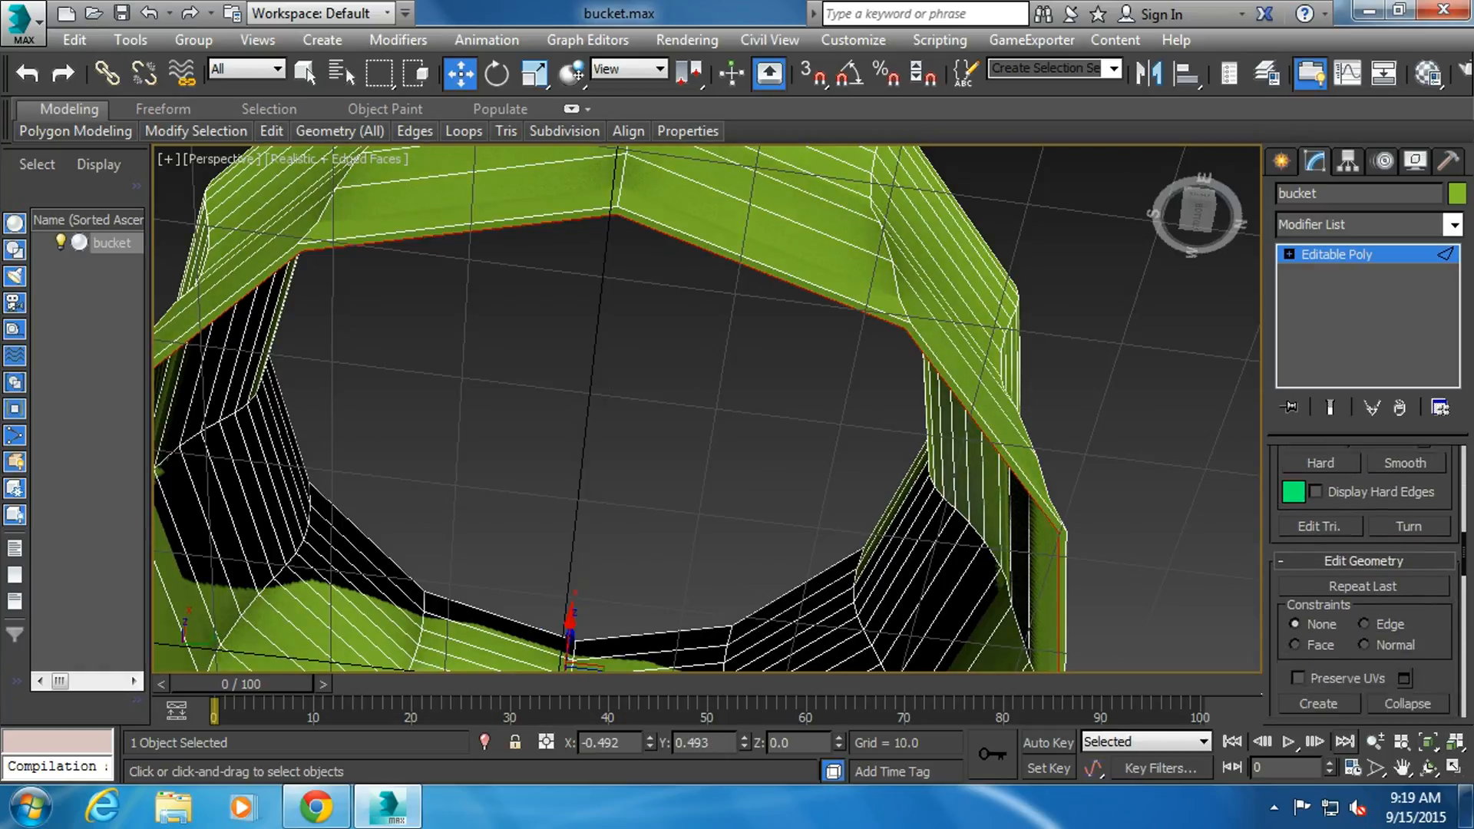
{"action": "scroll", "coordinate": [1367, 576], "scroll_direction": "up", "scroll_amount": 1}
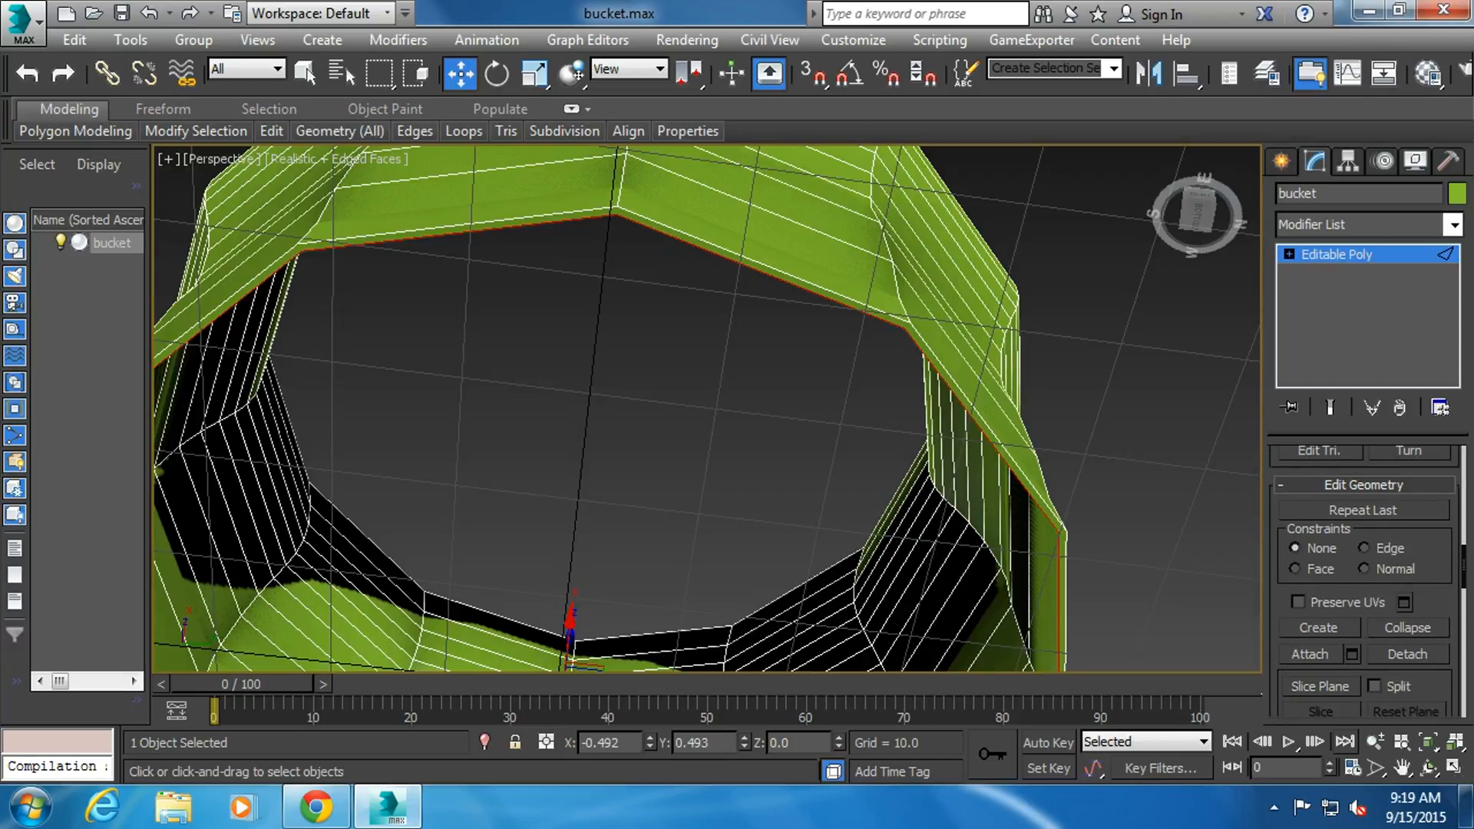
{"action": "left_click", "coordinate": [1363, 485]}
{"action": "left_click", "coordinate": [1362, 486]}
{"action": "left_click", "coordinate": [1407, 598]}
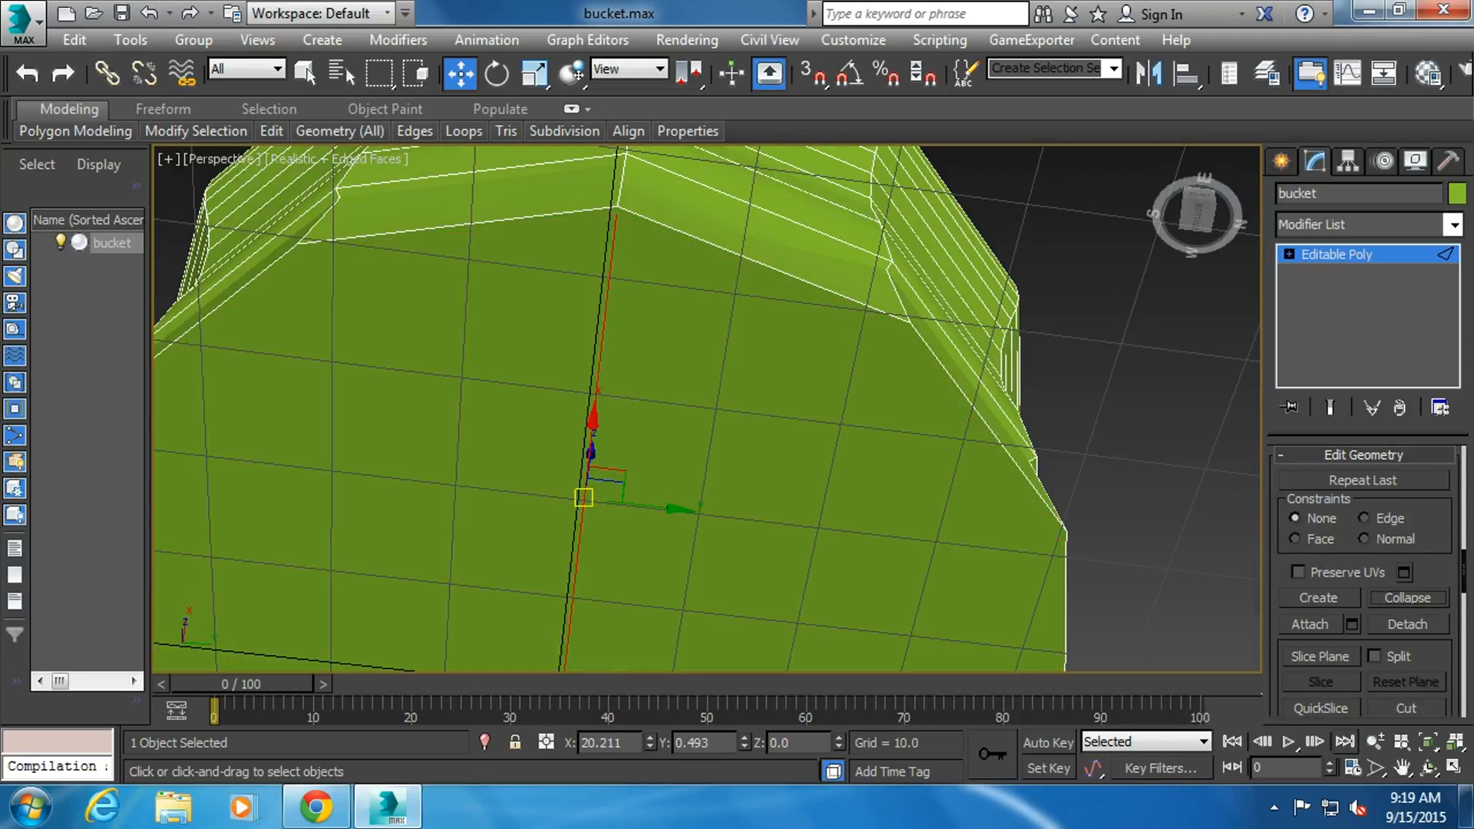
{"action": "middle_click_drag", "start_coordinate": [767, 369], "coordinate": [768, 499], "text": "alt"}
{"action": "scroll", "coordinate": [845, 538], "scroll_direction": "down", "scroll_amount": 4}
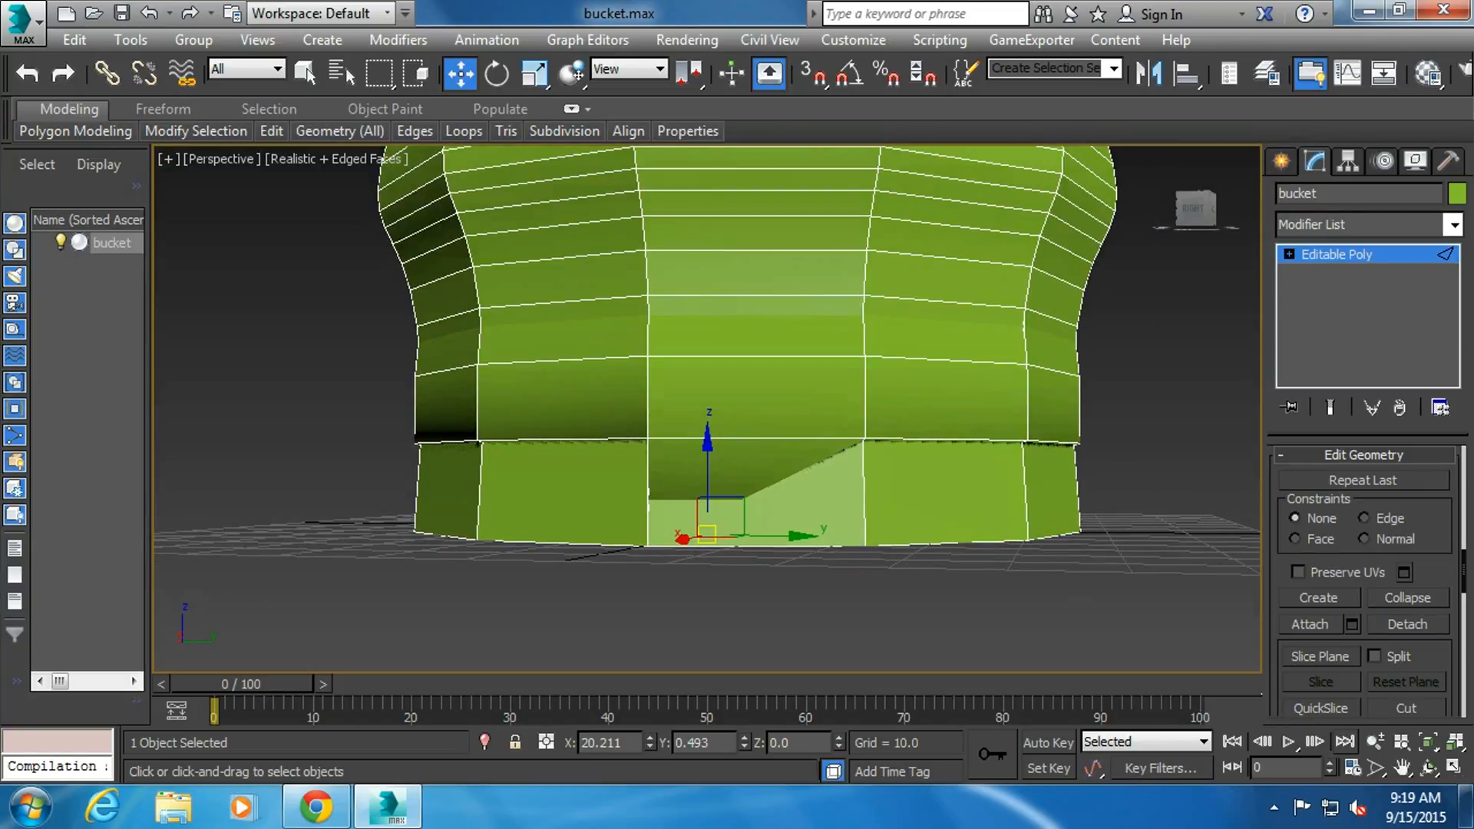
{"action": "middle_click_drag", "start_coordinate": [844, 460], "coordinate": [644, 529], "text": "alt"}
{"action": "scroll", "coordinate": [644, 530], "scroll_direction": "down", "scroll_amount": 6}
{"action": "scroll", "coordinate": [645, 530], "scroll_direction": "up", "scroll_amount": 4}
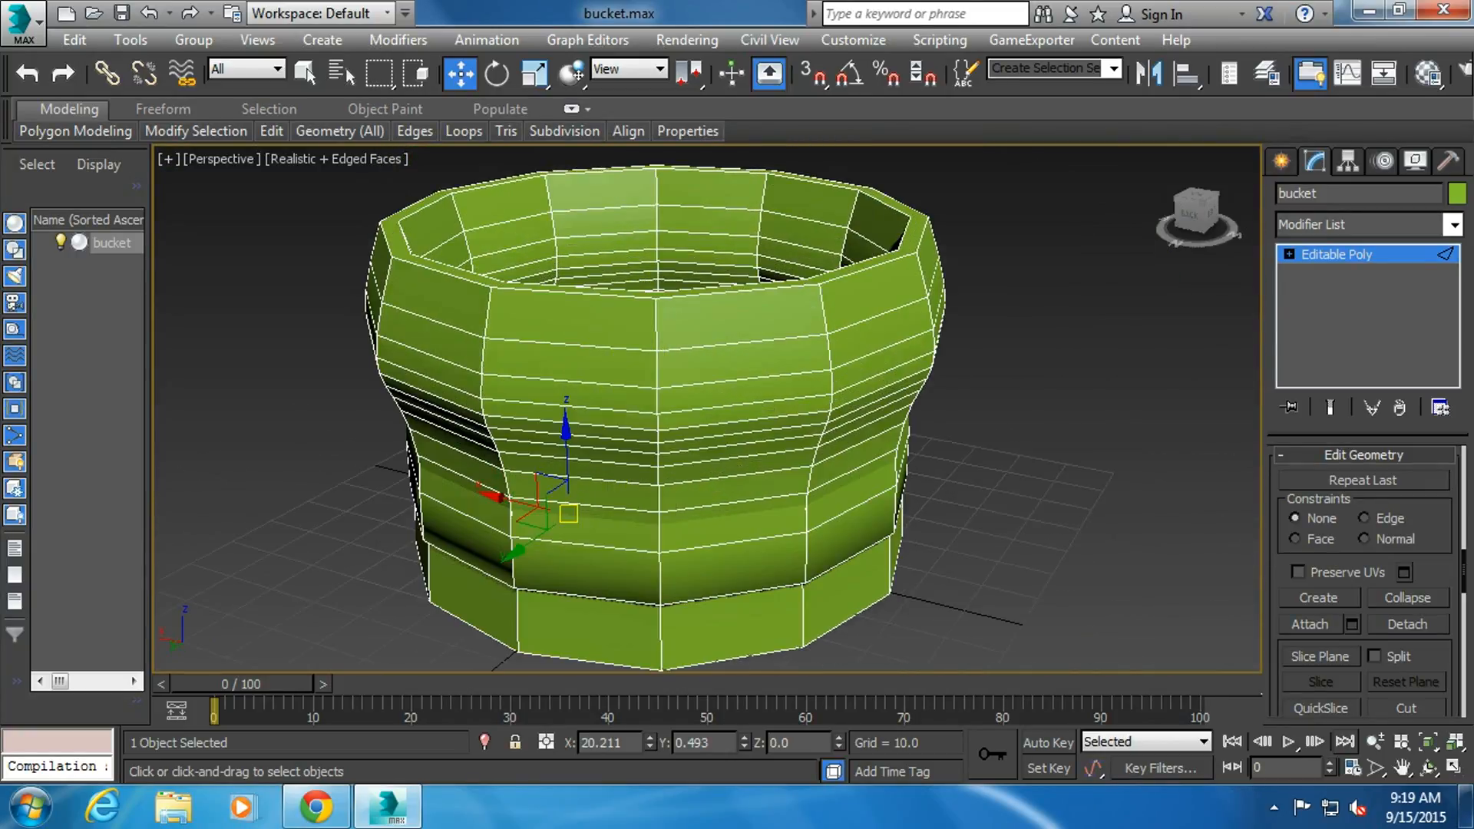
{"action": "middle_click_drag", "start_coordinate": [645, 384], "coordinate": [598, 468], "text": "alt"}
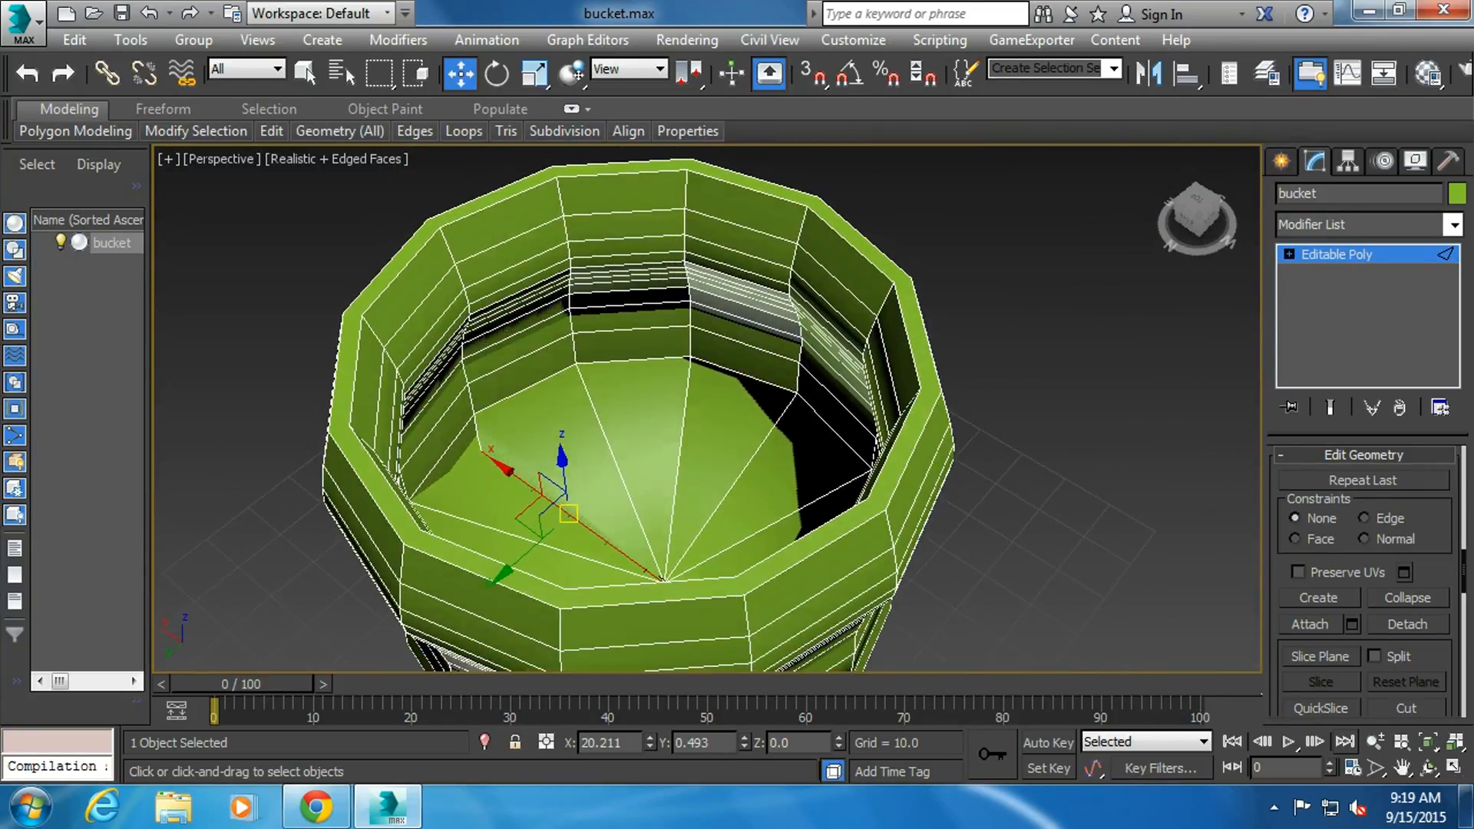
{"action": "key", "text": "2"}
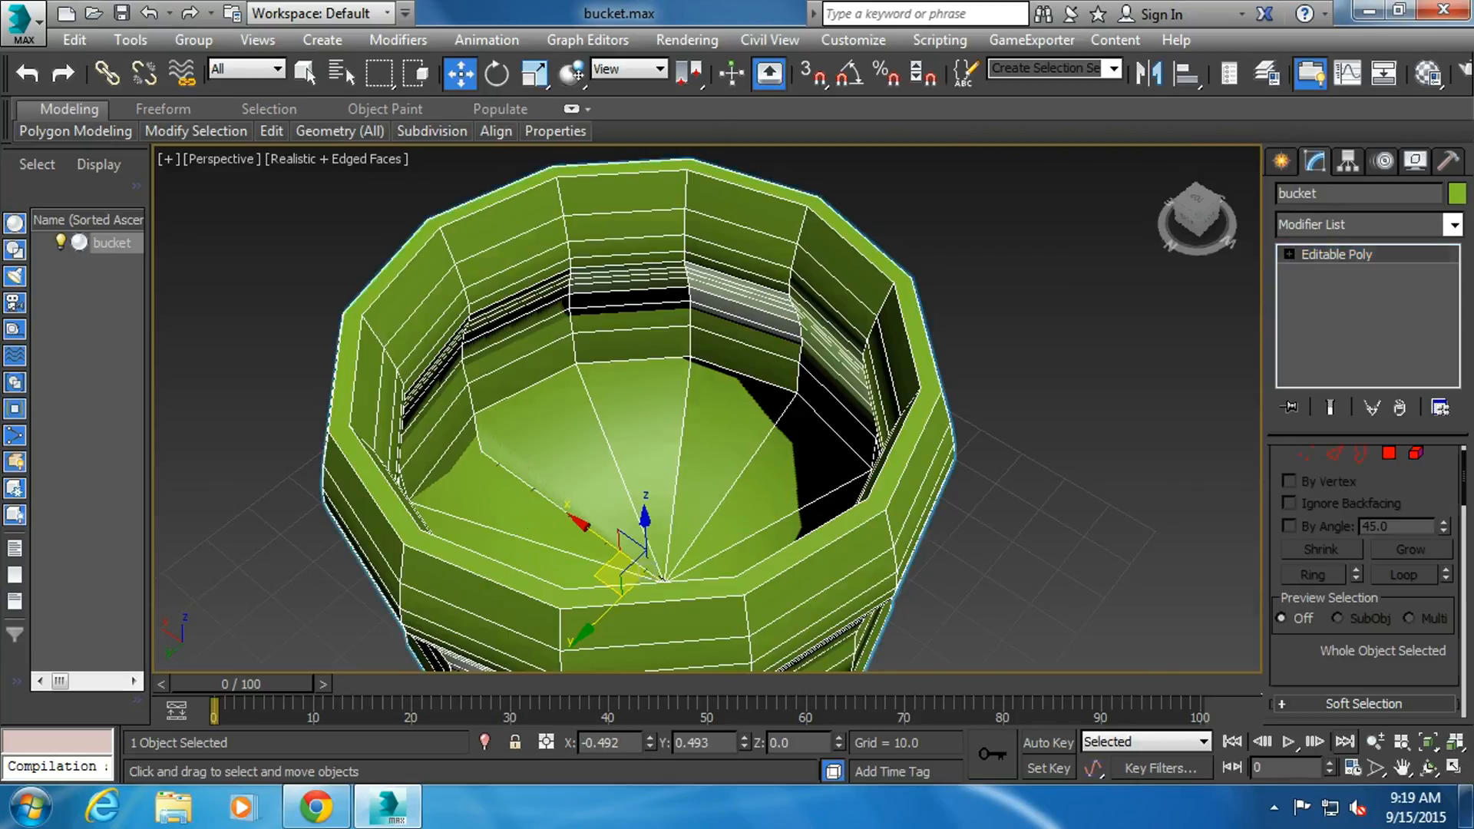